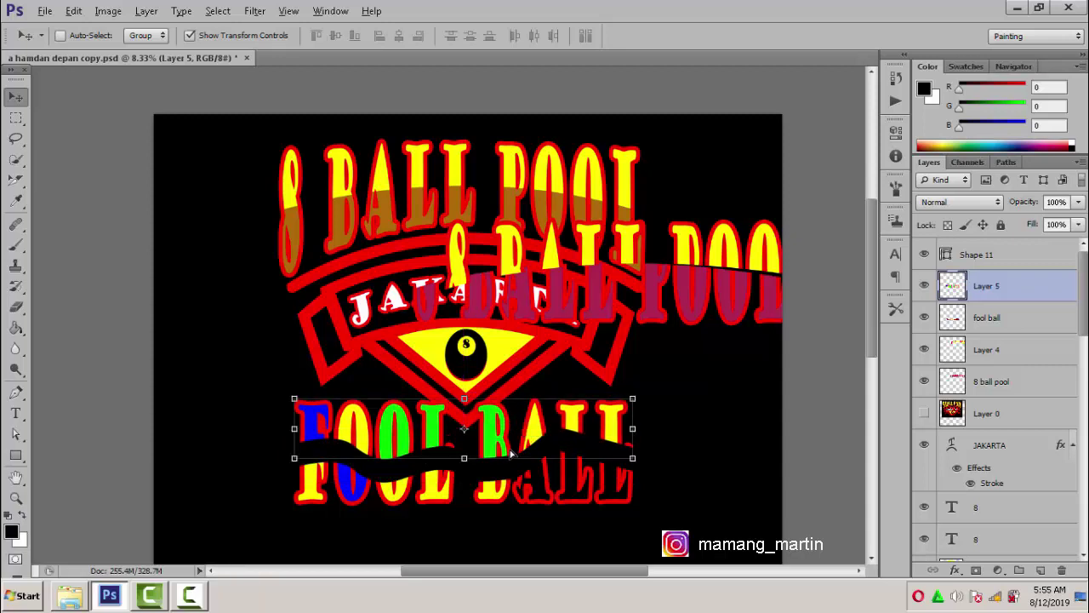
Move the lower half of the FOOL BALL lettering left and slightly down, and shift Layer 4's upper 8 BALL POOL lettering slightly right
click(997, 319)
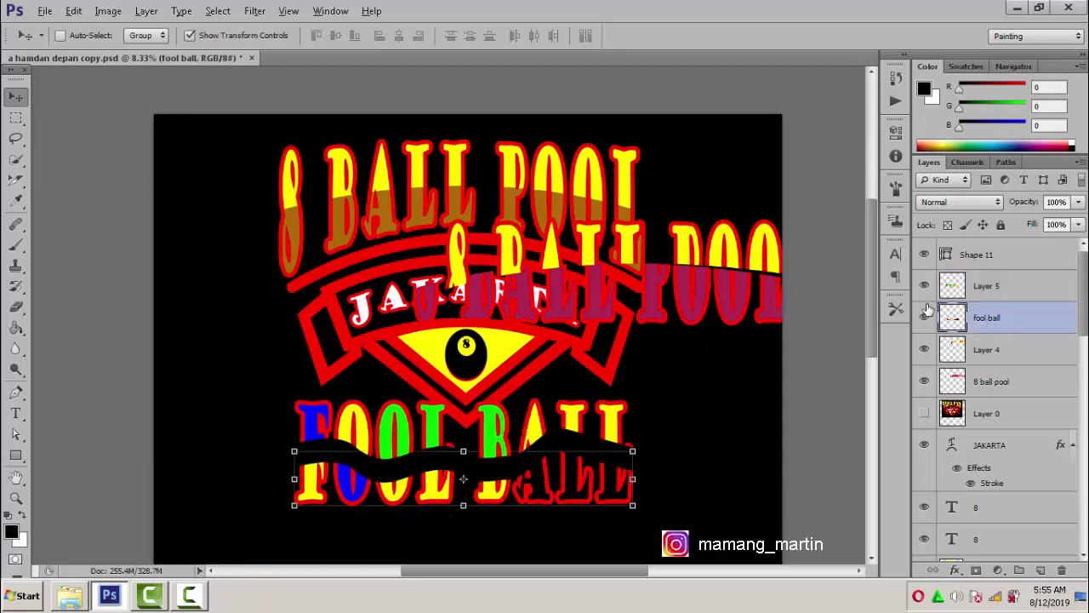
click(985, 353)
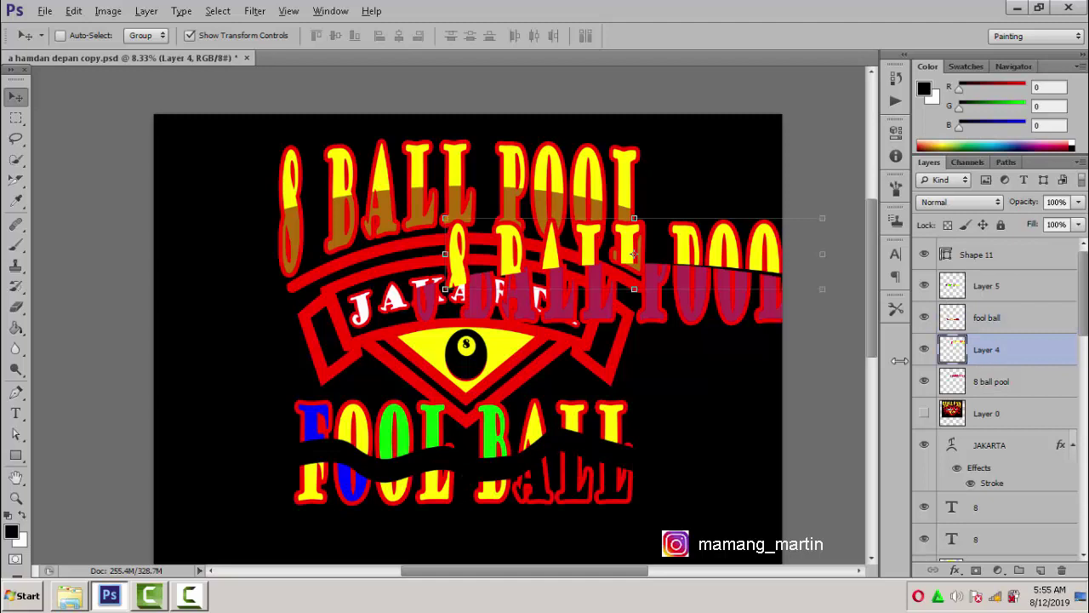
click(979, 322)
drag(555, 488, 476, 496)
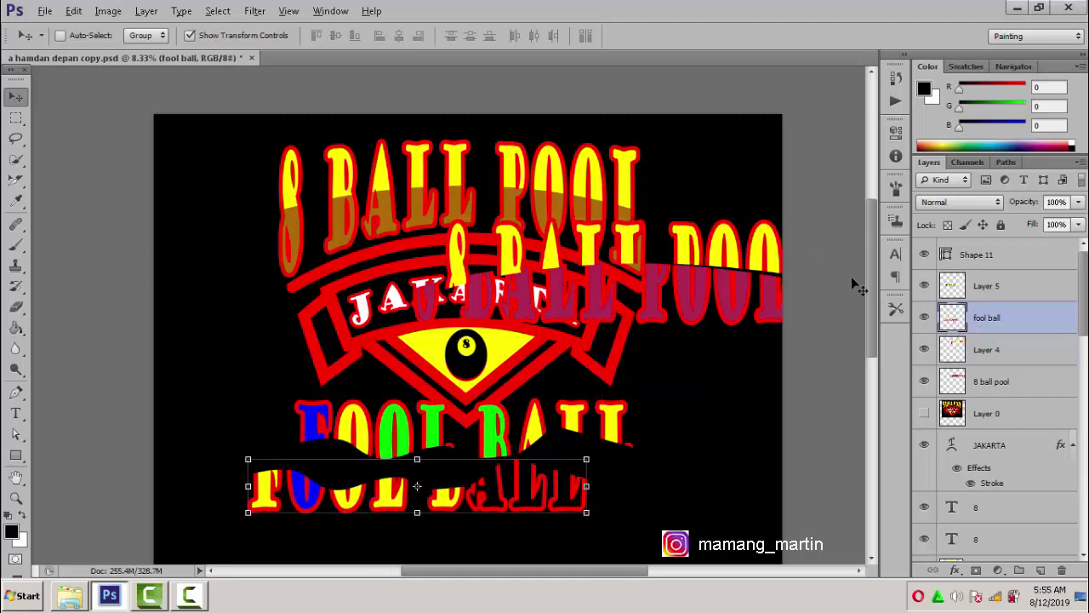
click(970, 291)
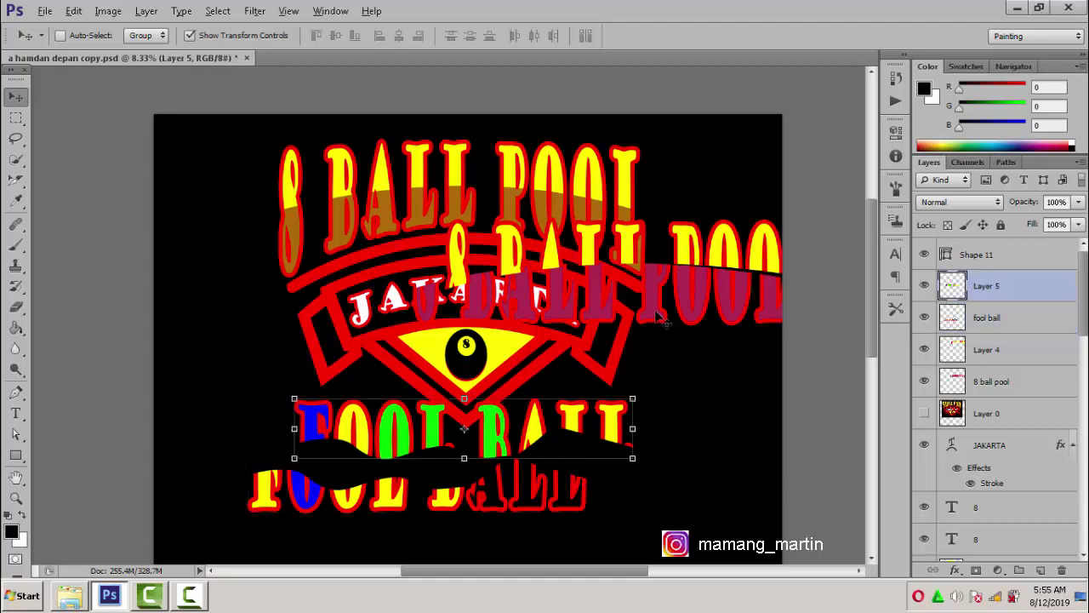
click(979, 355)
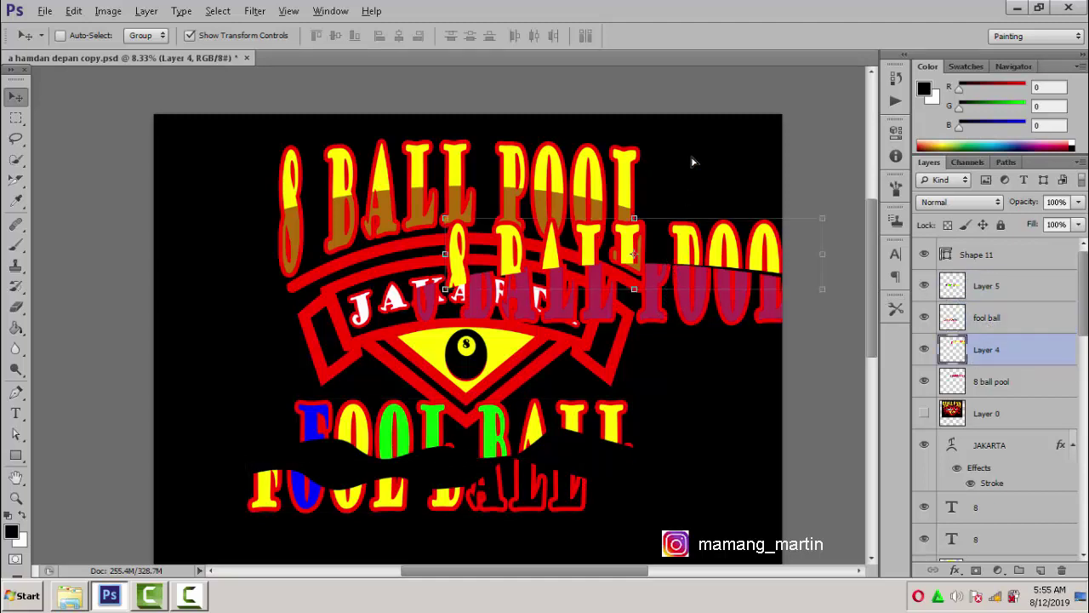
mouse_move(666, 256)
mouse_down()
mouse_move(715, 175)
mouse_move(736, 296)
mouse_move(702, 385)
mouse_move(696, 284)
mouse_move(666, 289)
mouse_move(685, 277)
mouse_move(686, 252)
mouse_up()
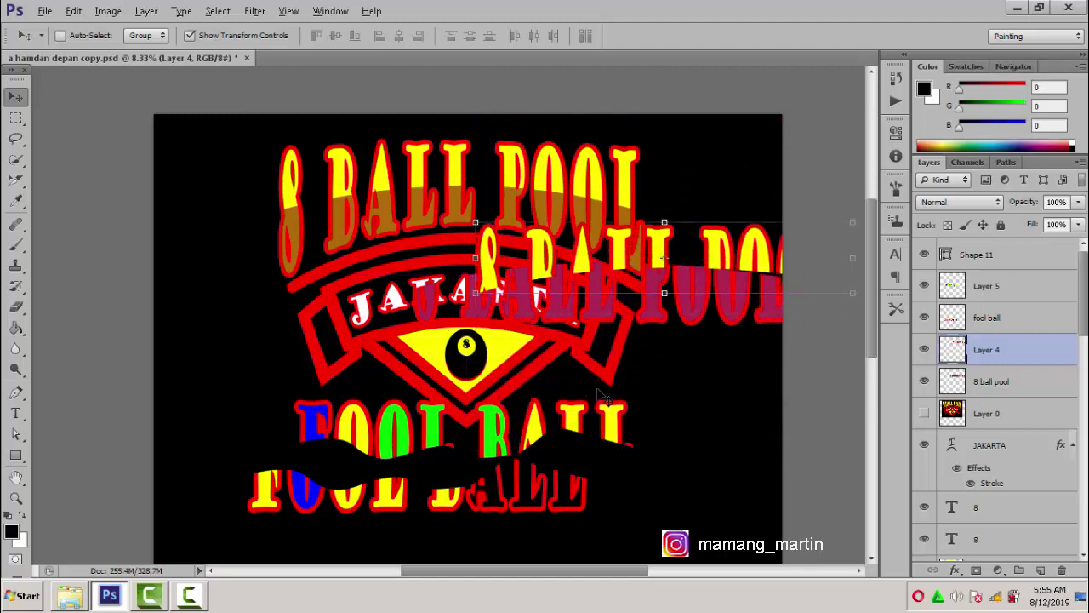
Hide the Shape 11, Layer 5, fool ball, Layer 4 and 8 ball pool layers
click(924, 254)
click(924, 287)
click(924, 318)
click(924, 349)
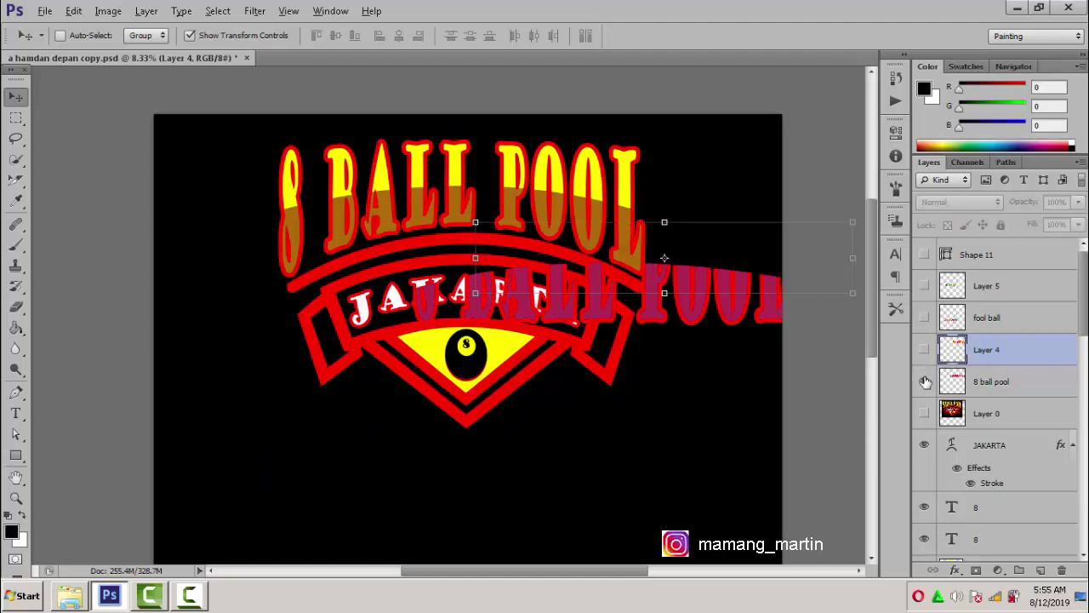
click(924, 381)
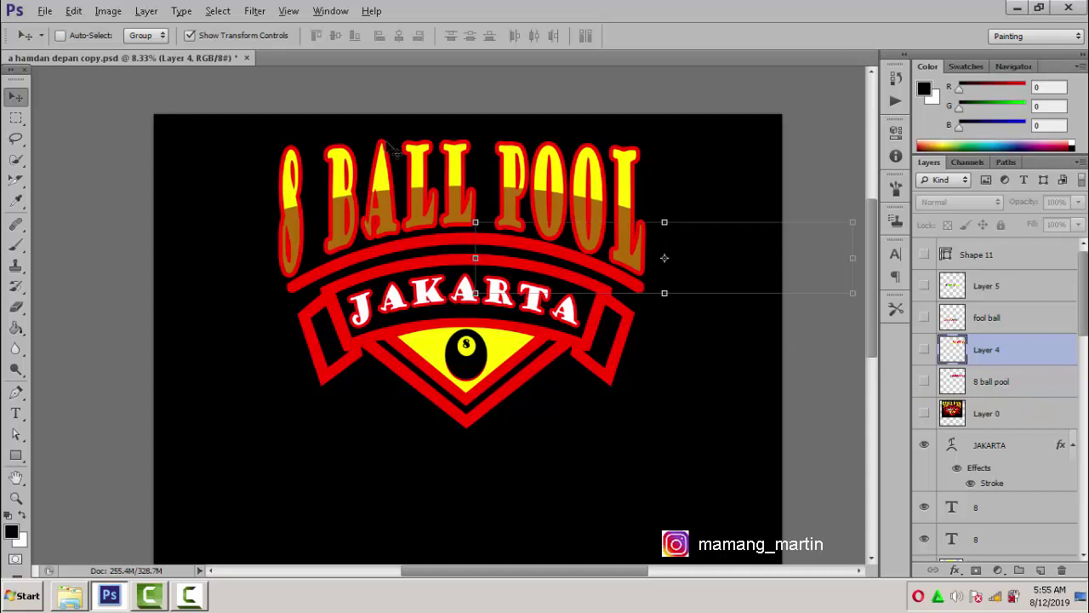
Start a Goudy Stout text line at 36 pt, below and to the left of the emblem, with its color set to yellow (ffff00)
click(17, 414)
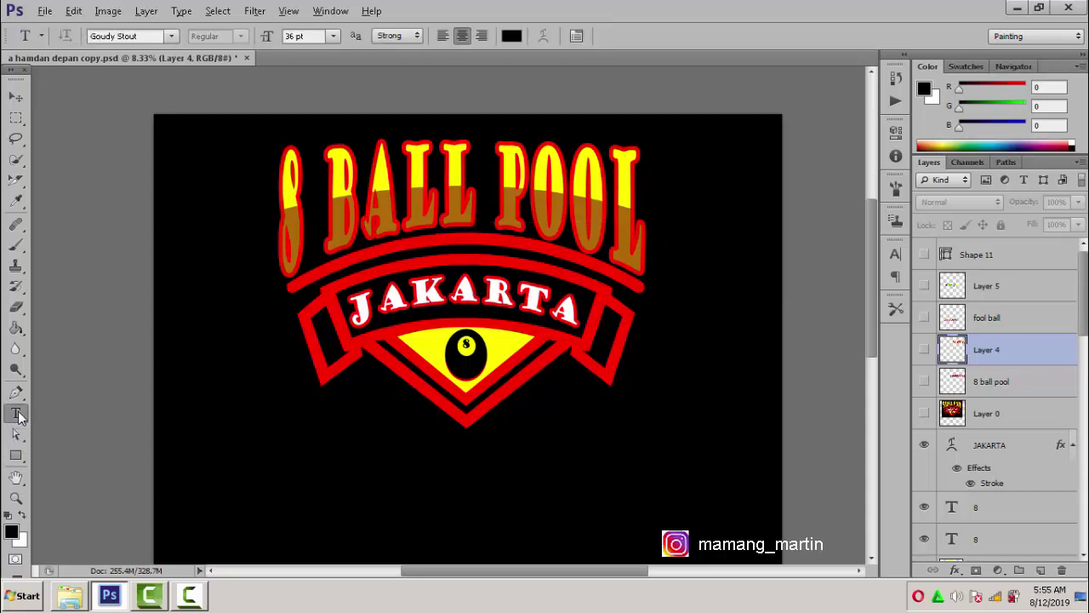
click(270, 462)
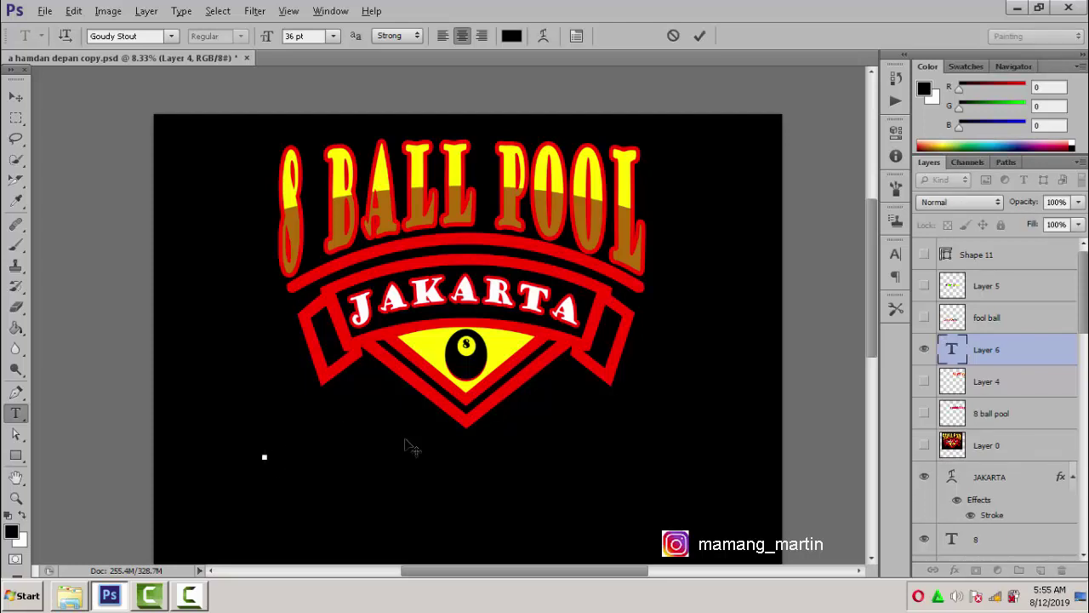
text(BILLIARD)
click(512, 35)
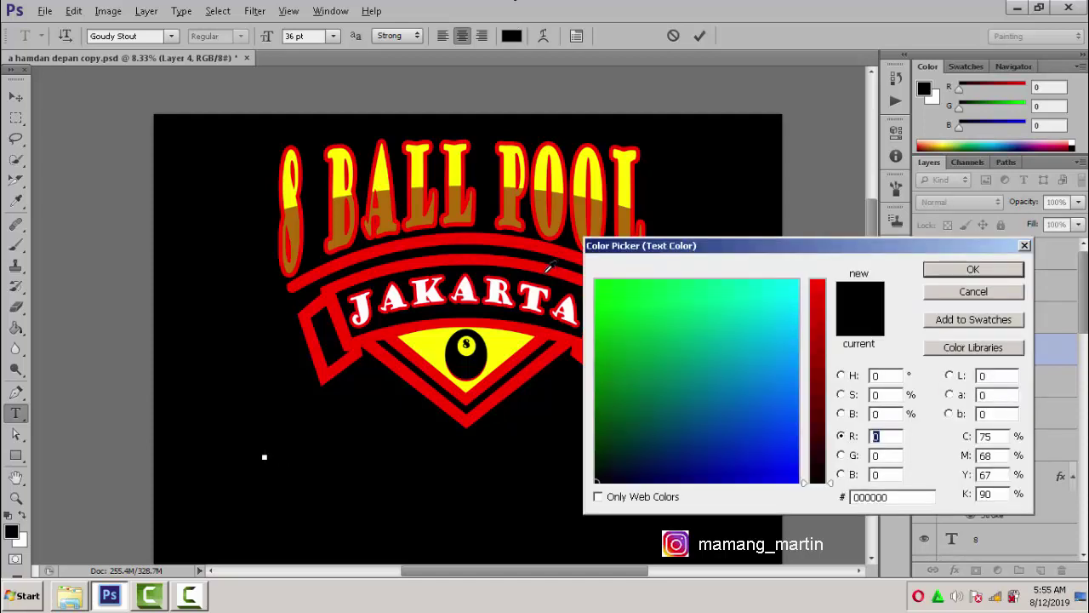
click(586, 181)
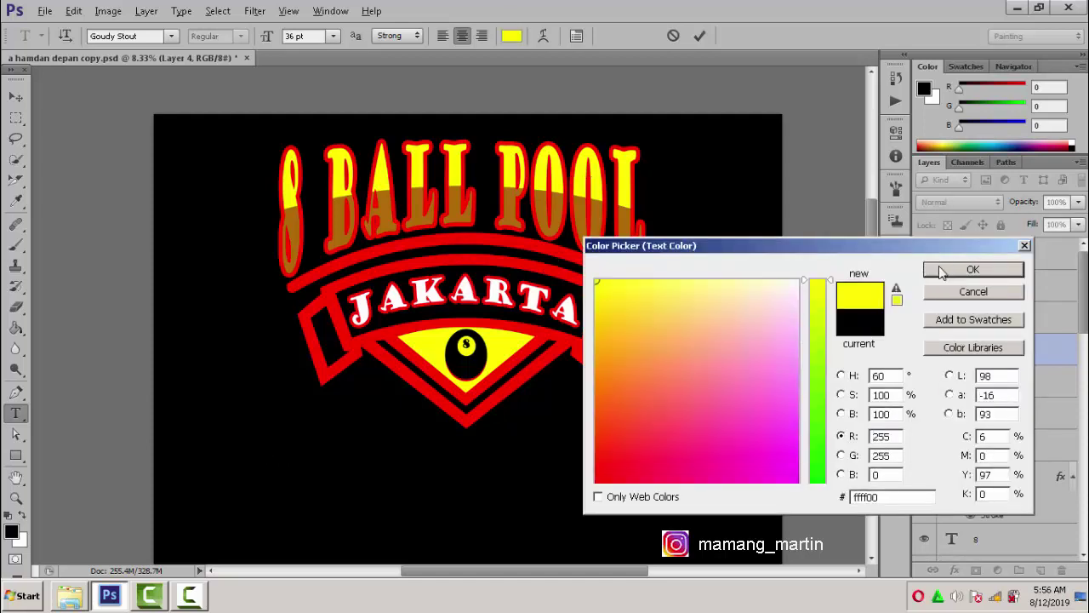
click(943, 271)
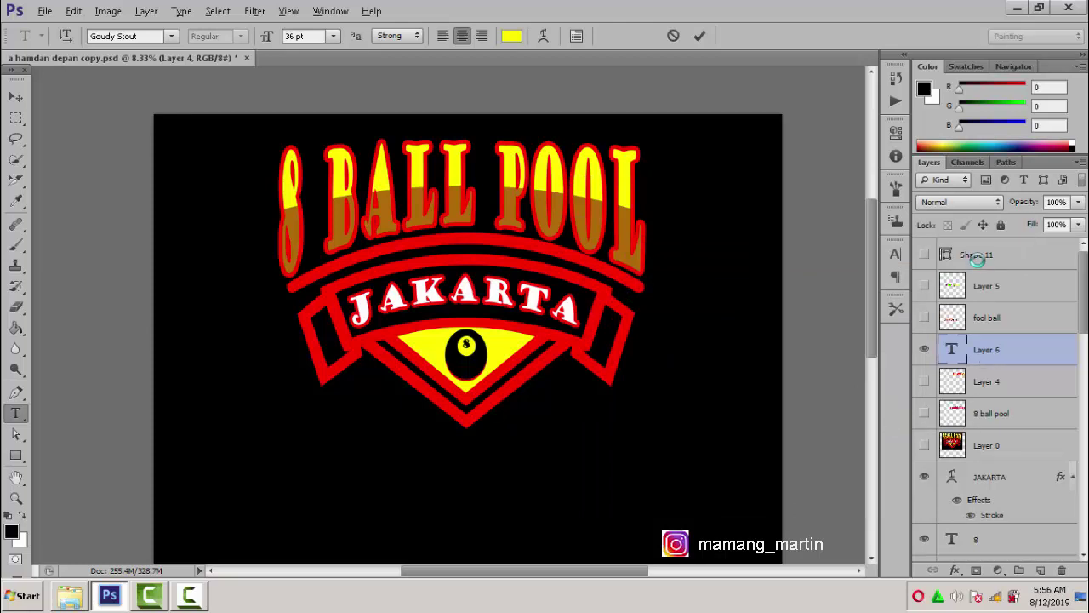
Move the new empty text layer above the fool ball layer and resume text entry at its insertion point
click(983, 337)
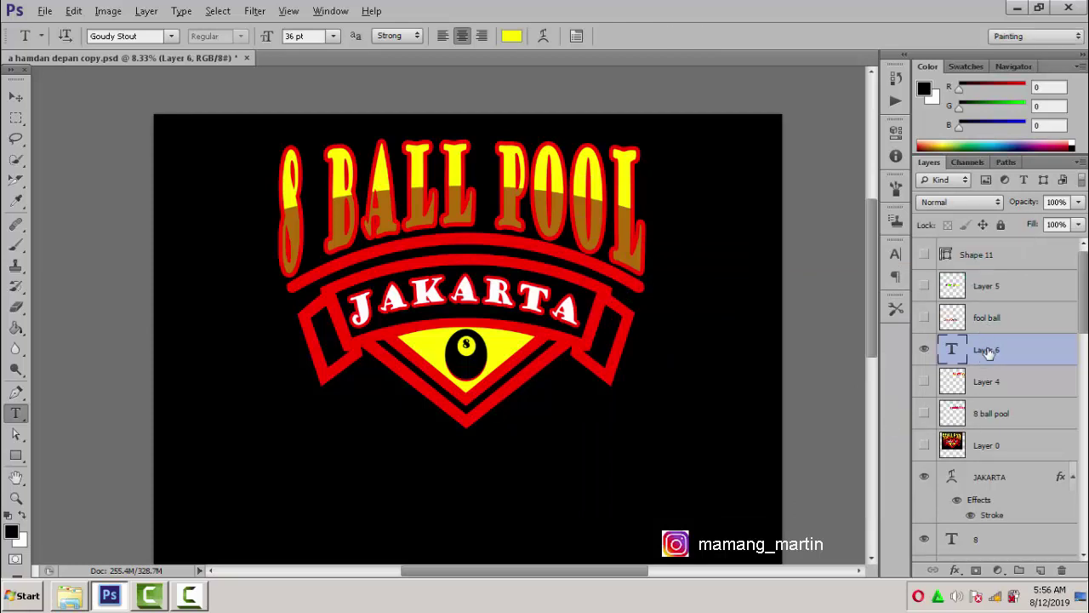
drag(988, 352, 960, 298)
click(264, 454)
text(FOOT)
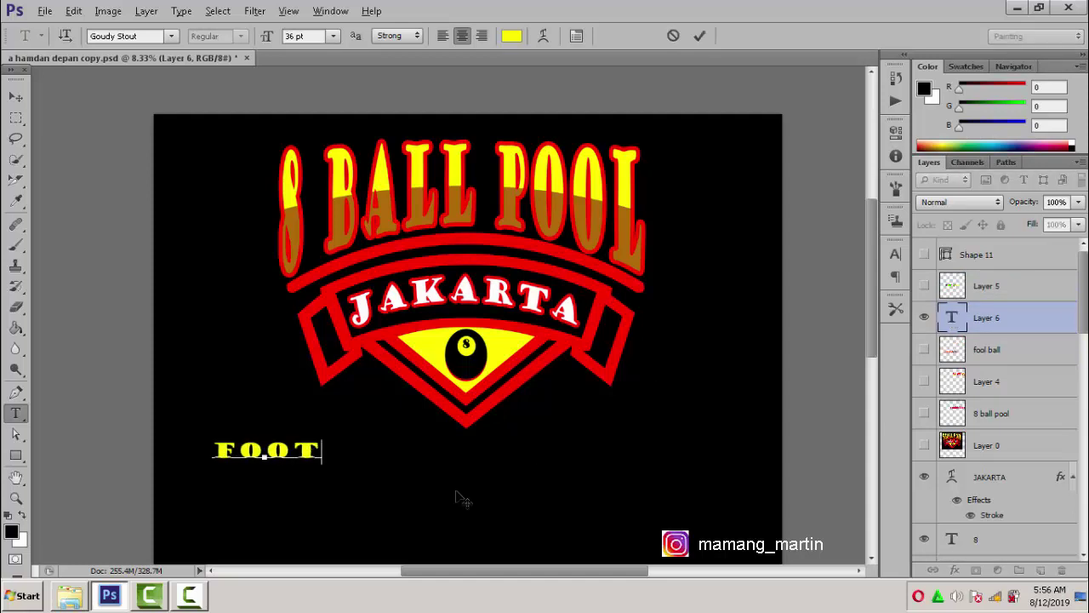
text( BALL)
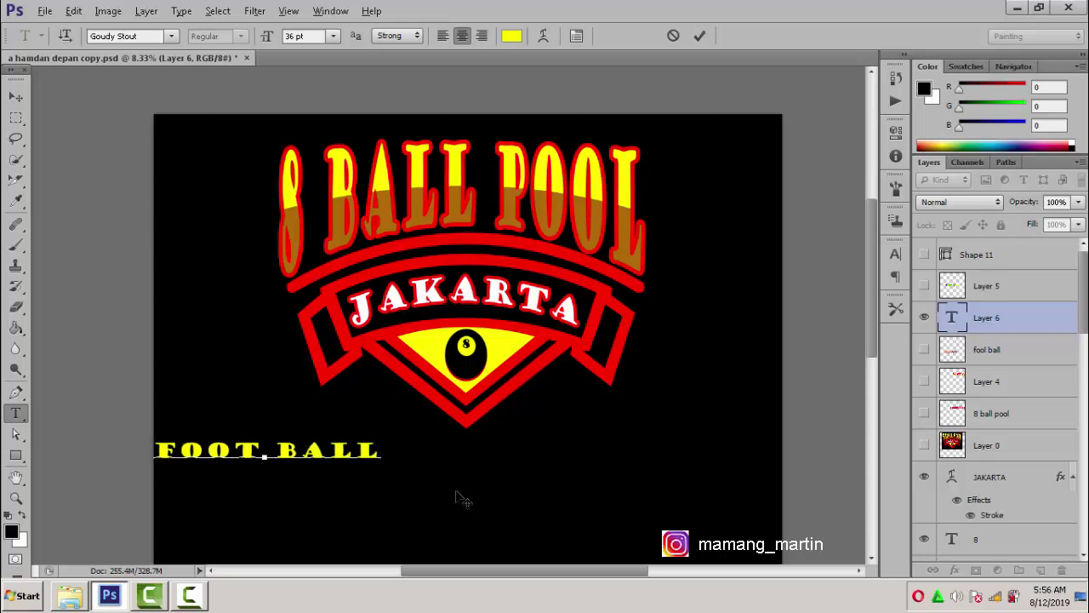
key(BackSpace)
key(Left)
key(Left)
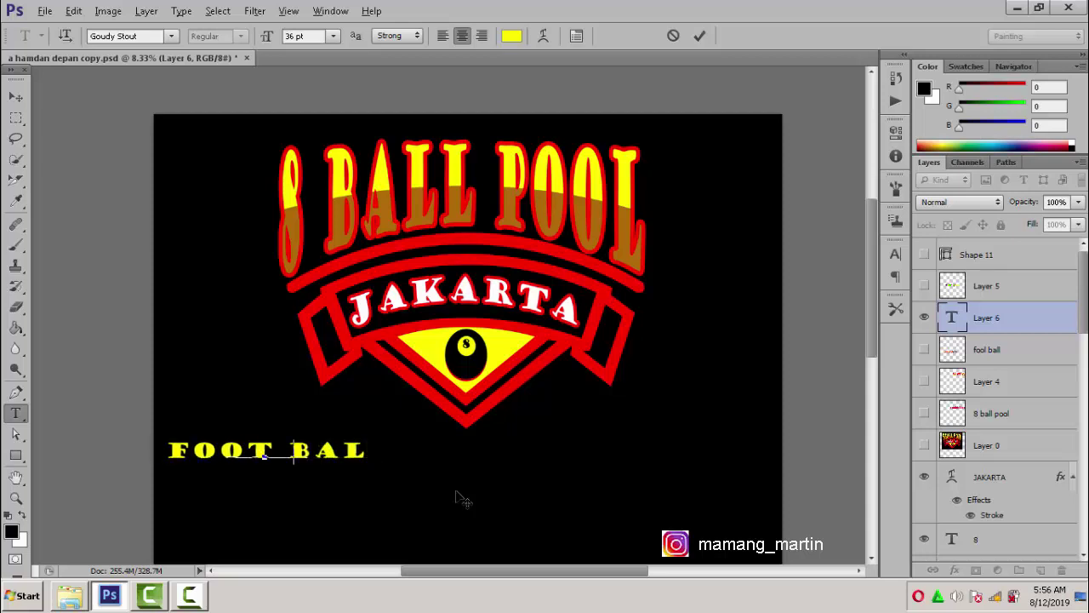
key(ctrl+a)
key(BackSpace)
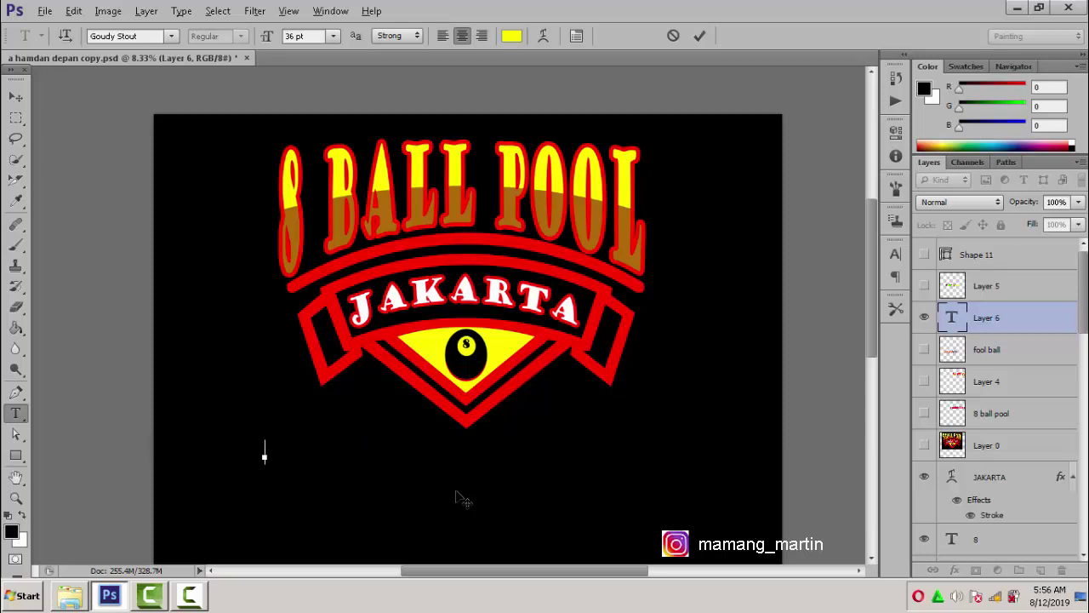
Enter the designer's nickname followed by an initial as the text, and place it just beneath the emblem's lower tip
text(MAM)
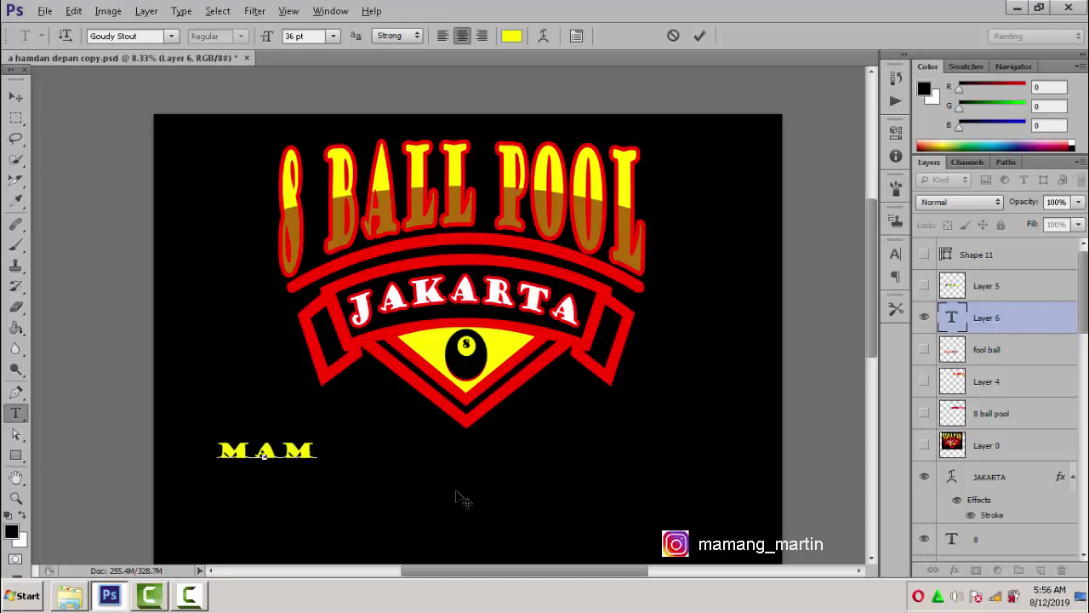
text(ANG)
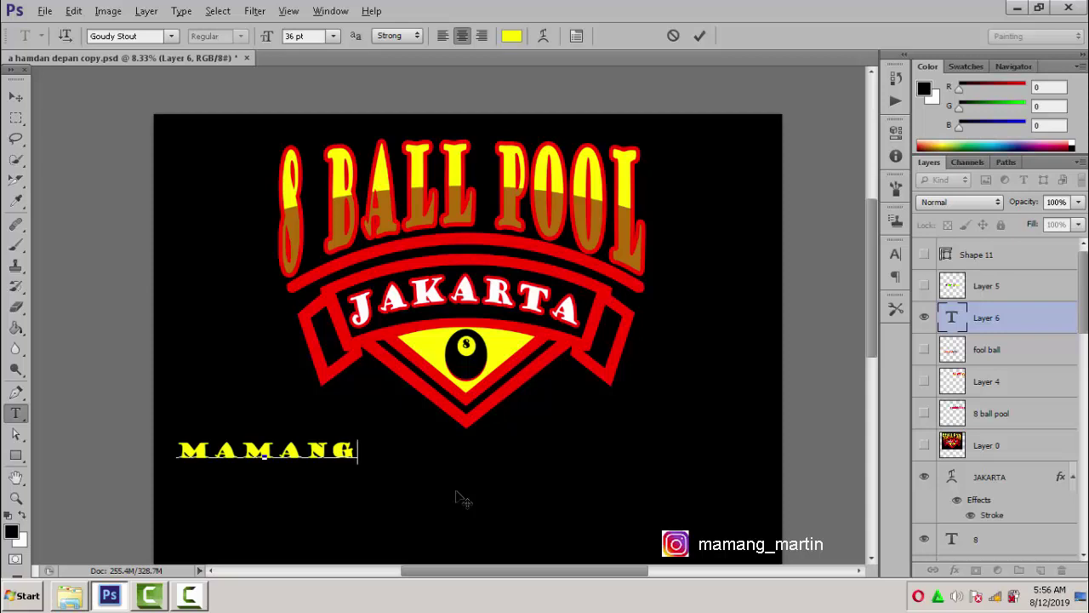
text( S)
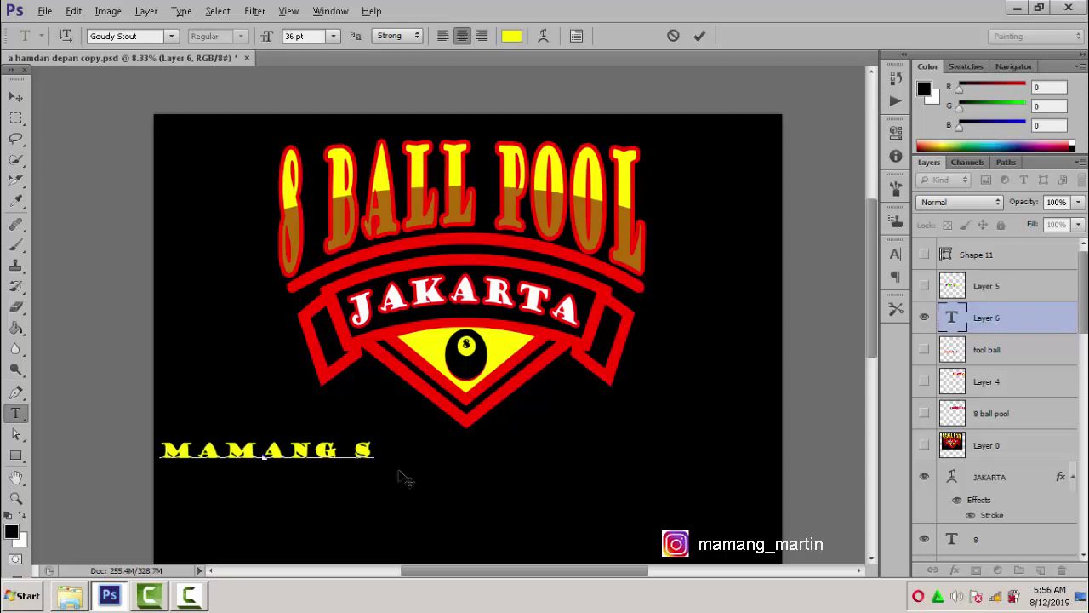
click(475, 424)
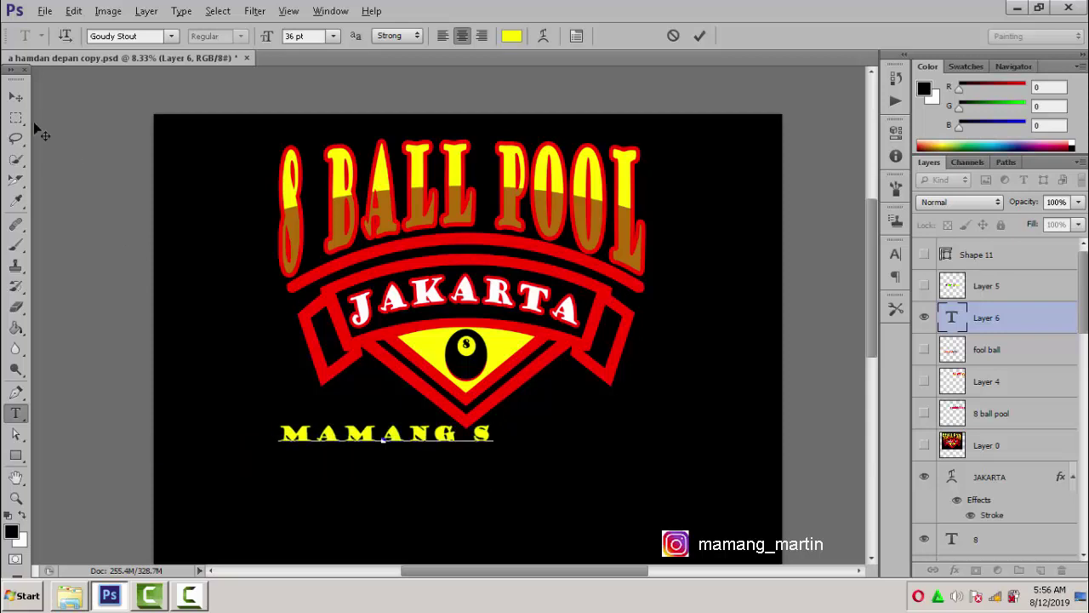
Scale the yellow nickname lettering to about 151% width and 404% height
click(15, 98)
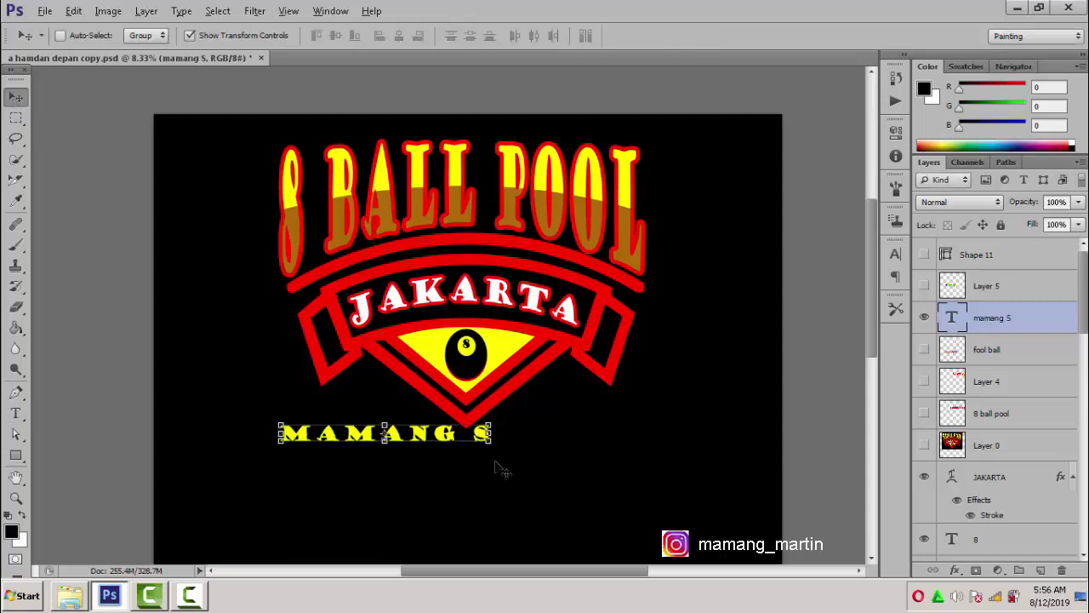
drag(492, 449, 601, 521)
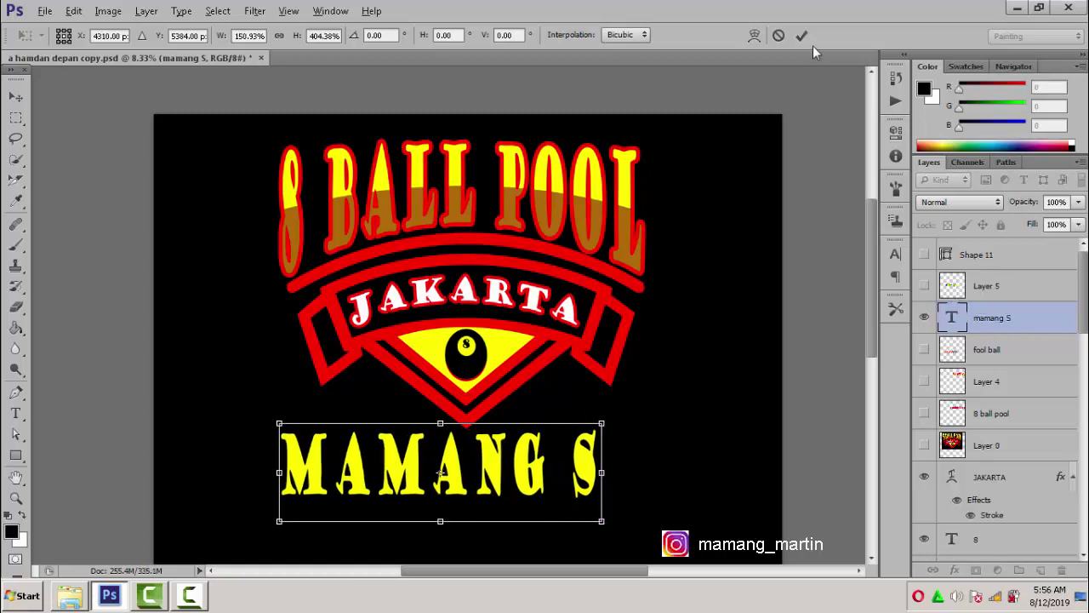
key(Return)
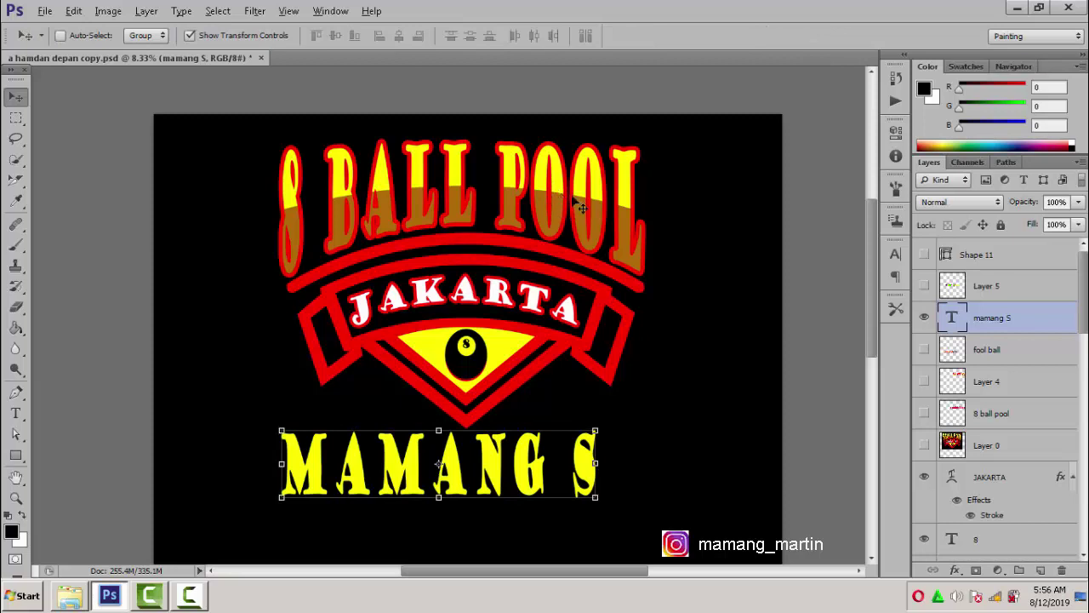
Add an outside Stroke layer effect to the nickname text and set the stroke color to red (ff0000)
right_click(988, 320)
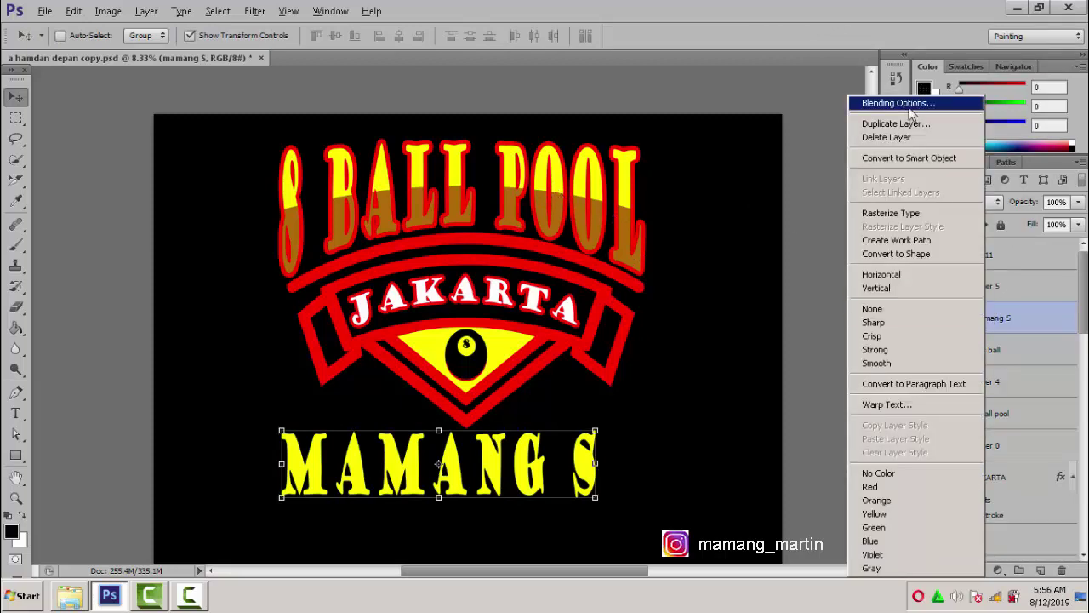
right_click(999, 324)
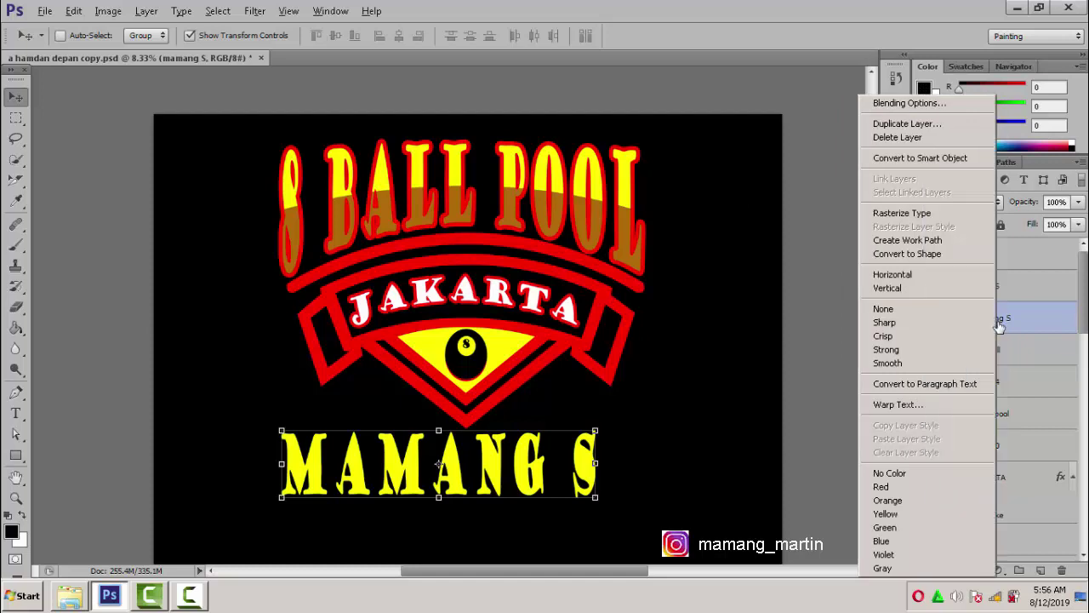
click(935, 108)
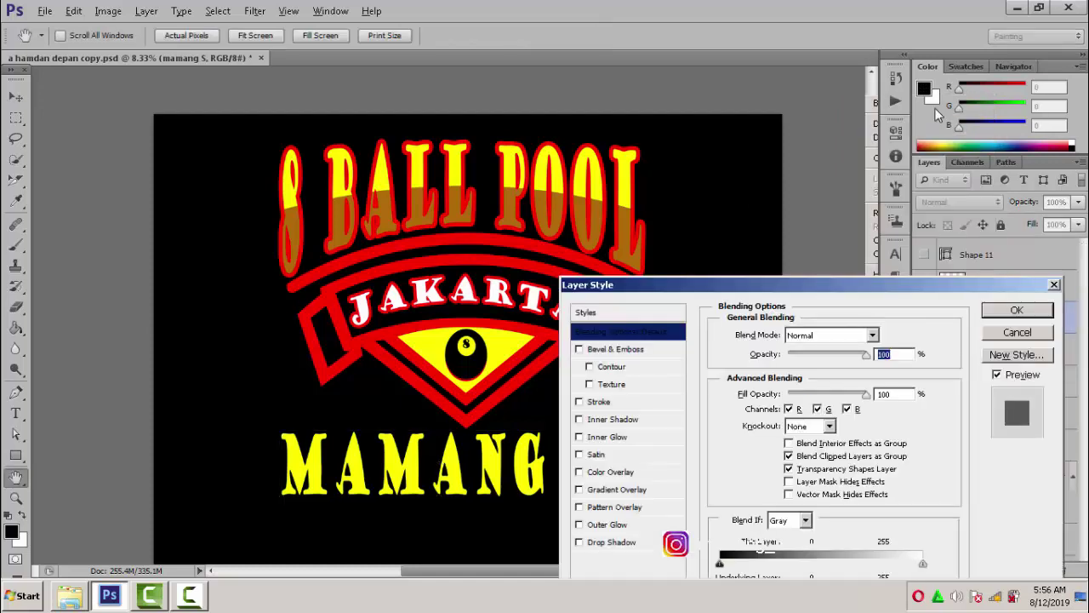
click(582, 404)
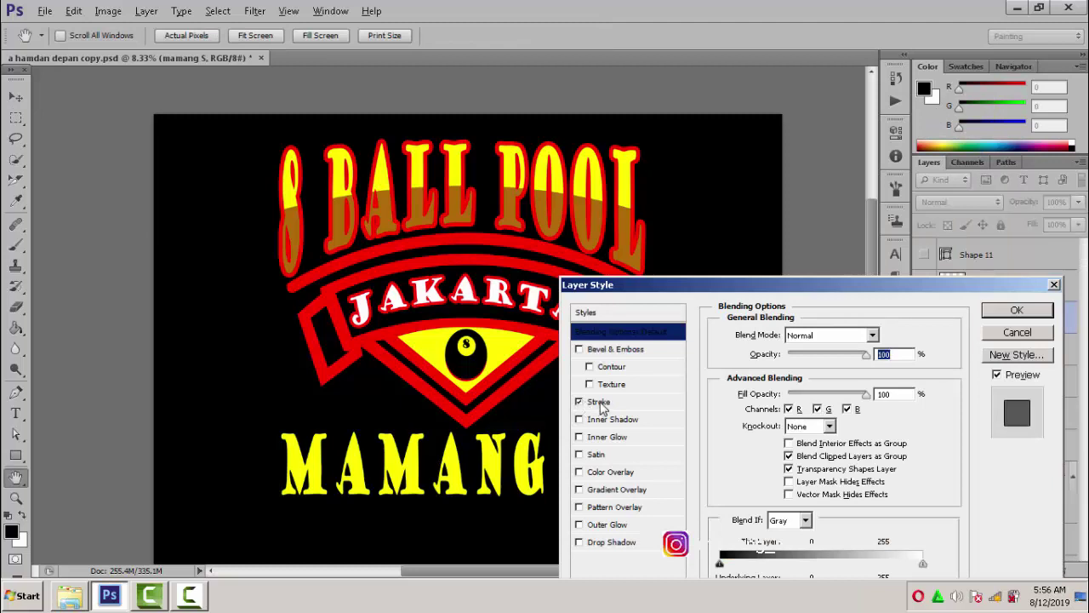
click(600, 406)
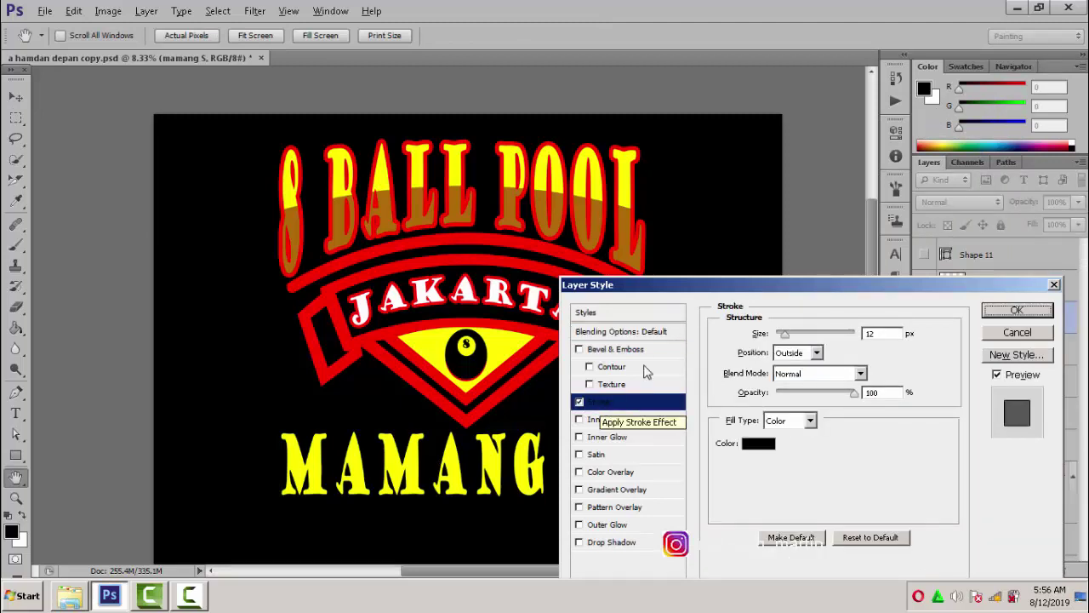
click(763, 443)
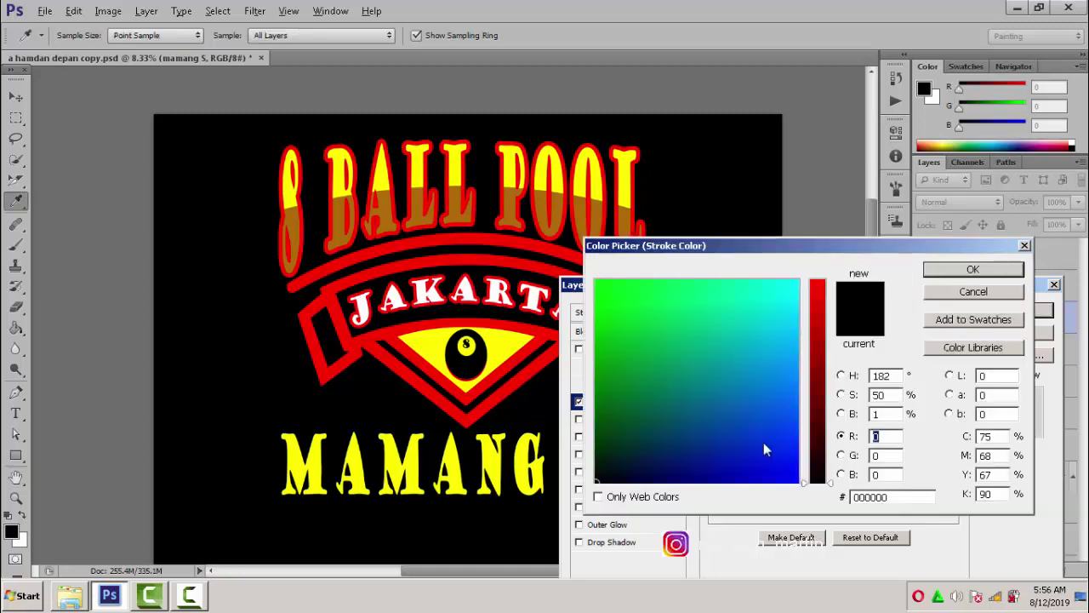
click(529, 371)
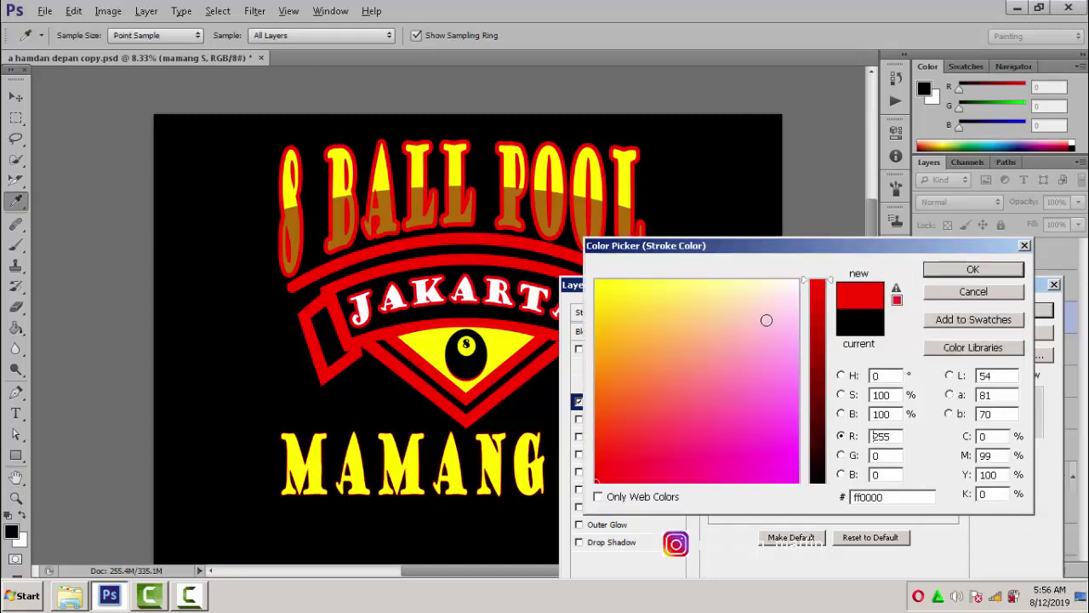
click(961, 271)
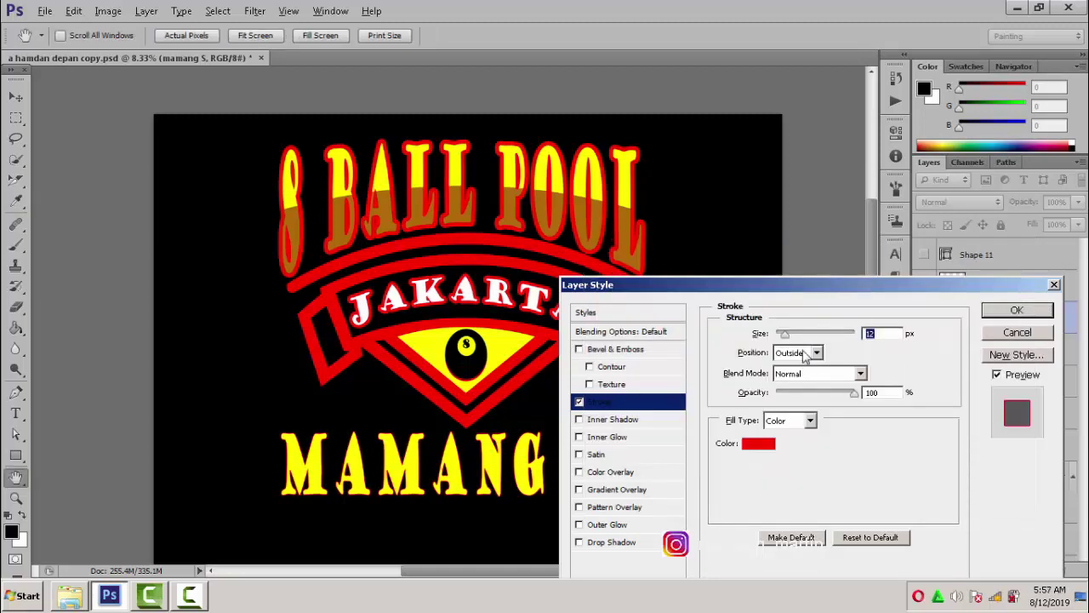
Thicken the red stroke around the nickname lettering and apply the layer style
drag(784, 333, 795, 340)
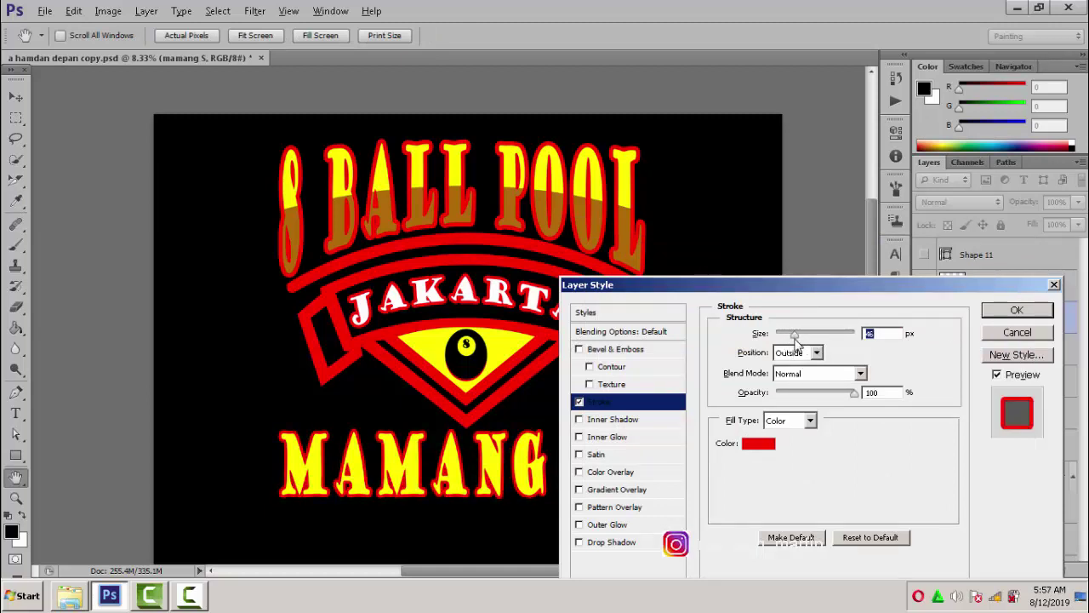
drag(795, 340, 802, 342)
click(1018, 312)
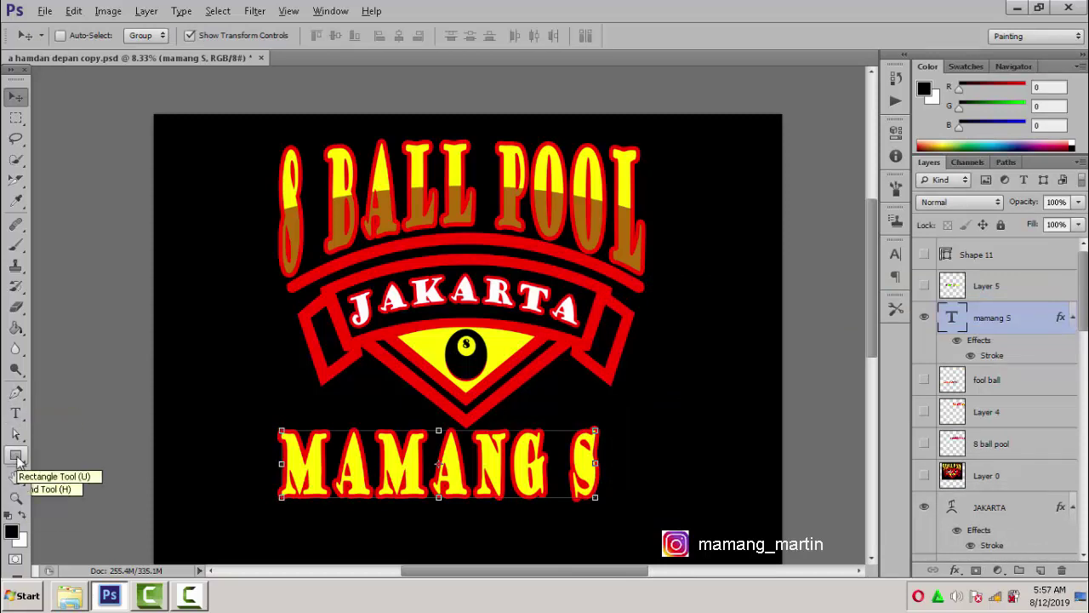
Draw a closed Pen tool shape with a wavy lower edge across the middle of the nickname lettering, enclosing its upper half
click(16, 393)
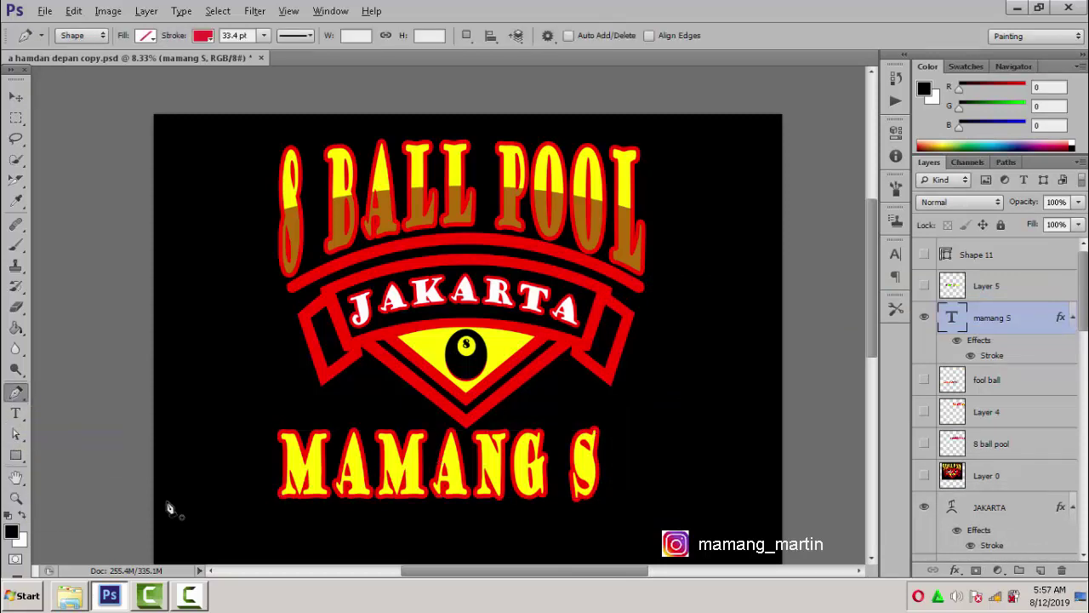
click(256, 473)
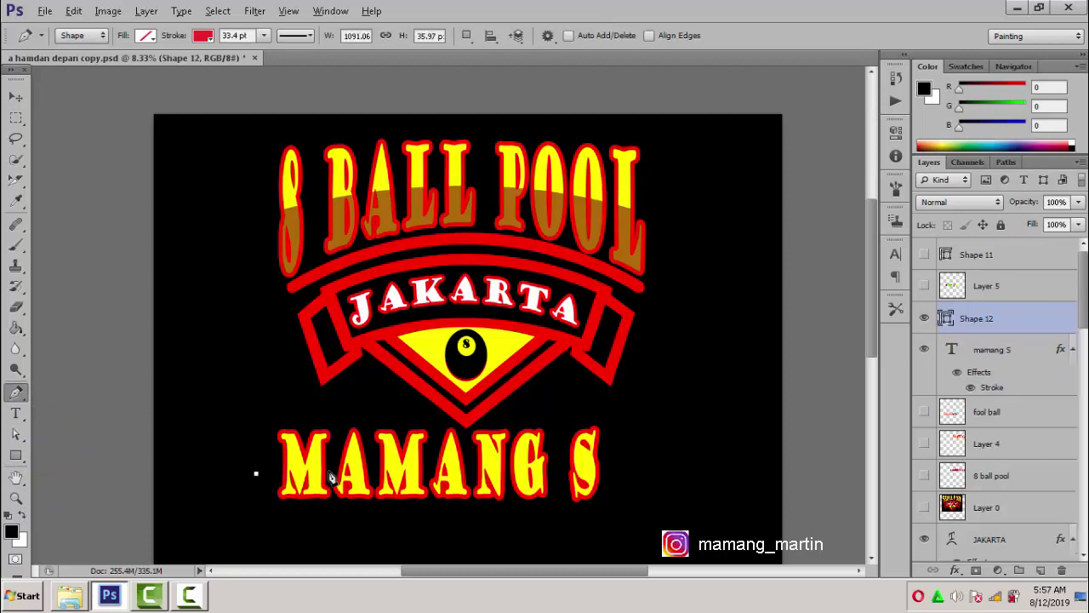
drag(328, 470, 415, 458)
click(461, 482)
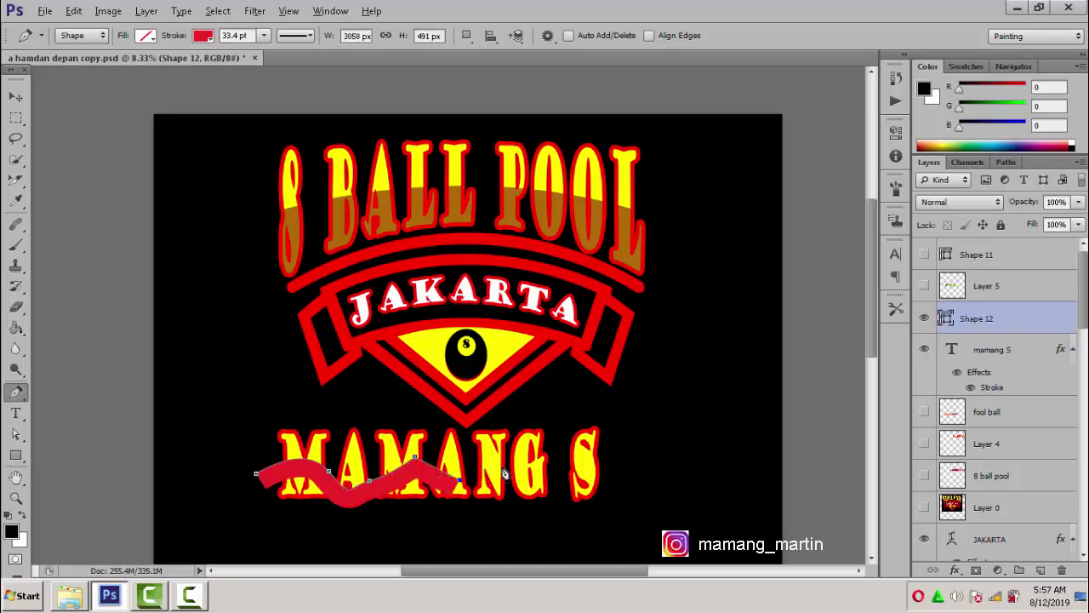
click(483, 448)
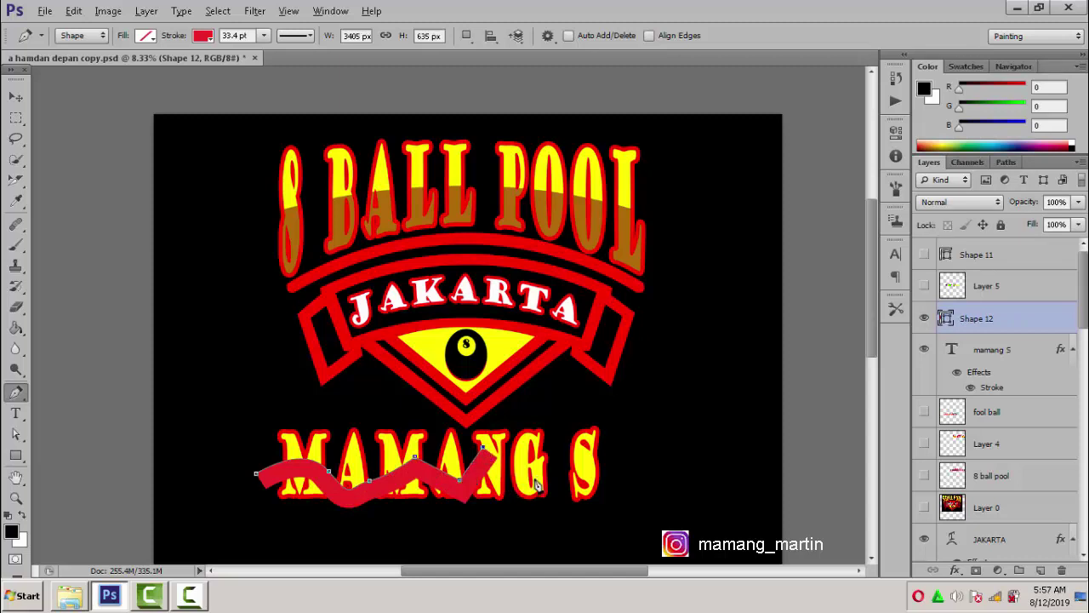
click(534, 480)
drag(622, 479, 673, 531)
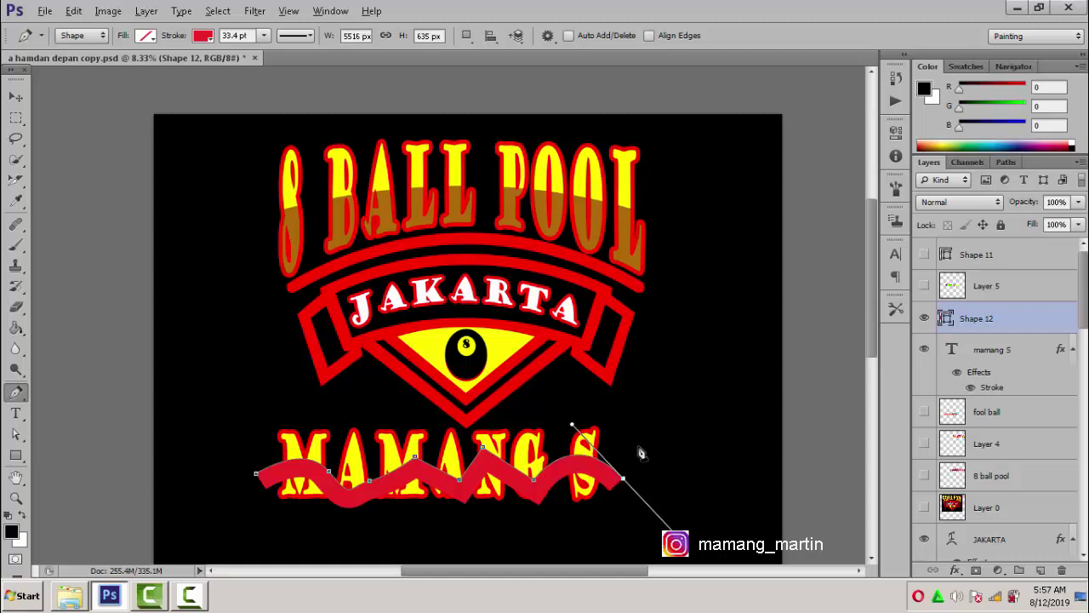
click(624, 408)
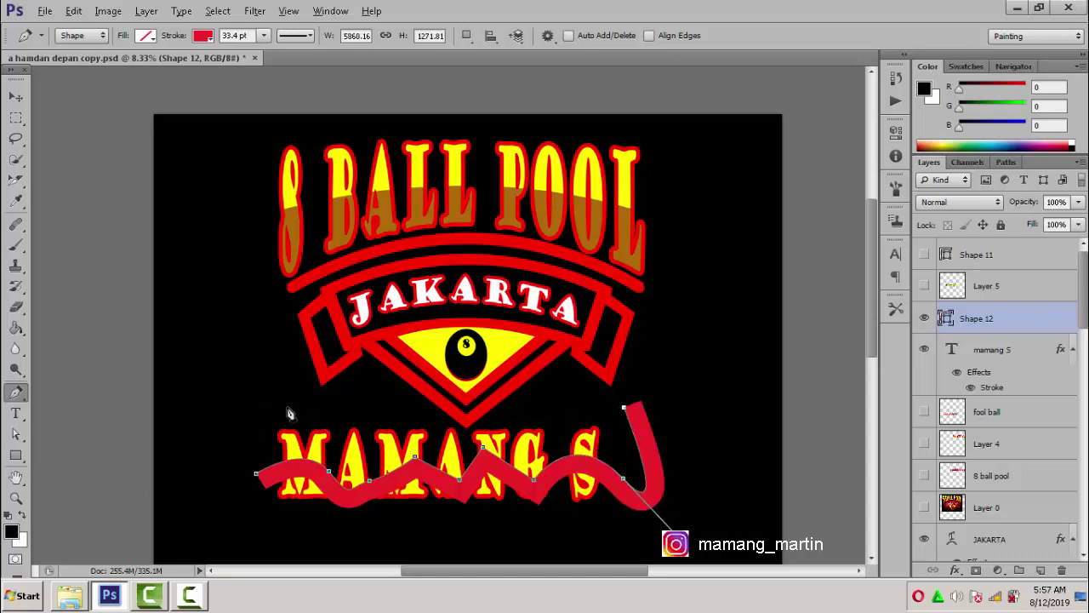
click(261, 411)
click(256, 473)
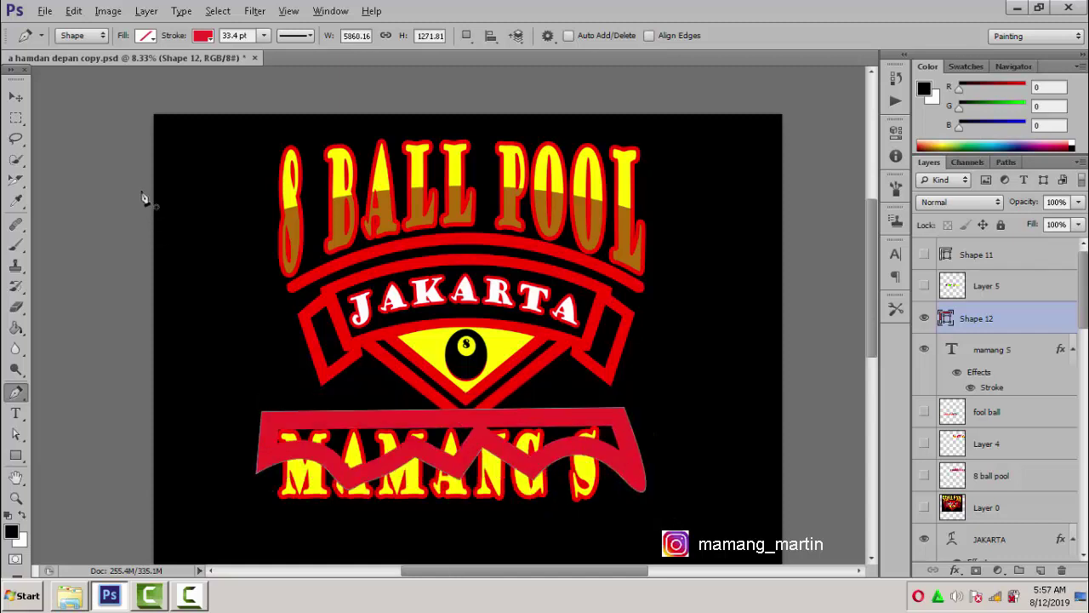
Remove the stroke color from the wavy shape, leaving only its bare outline path
click(195, 39)
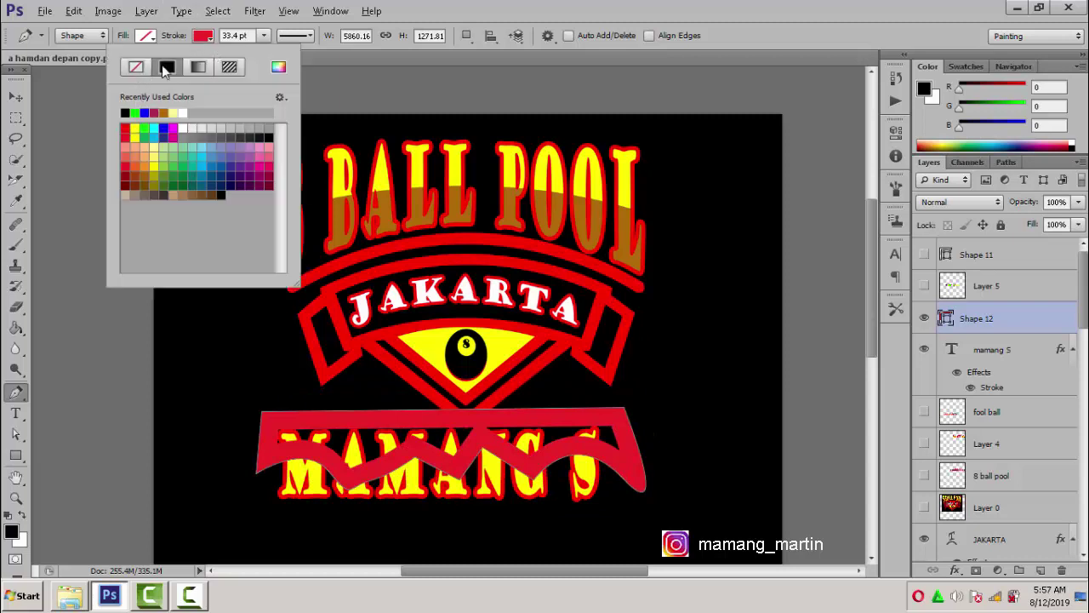
click(206, 40)
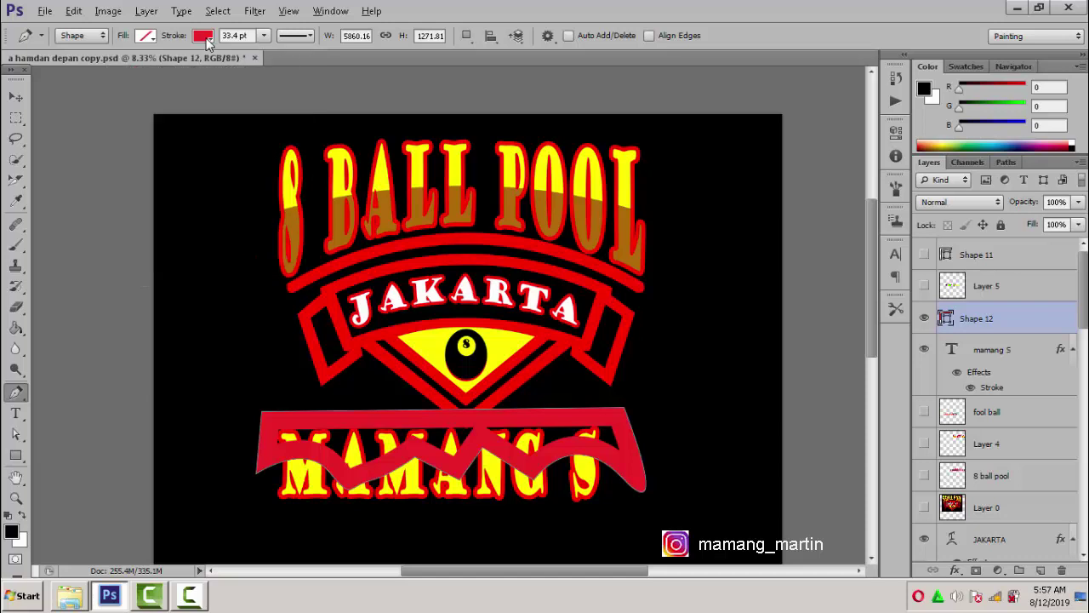
click(206, 40)
click(135, 67)
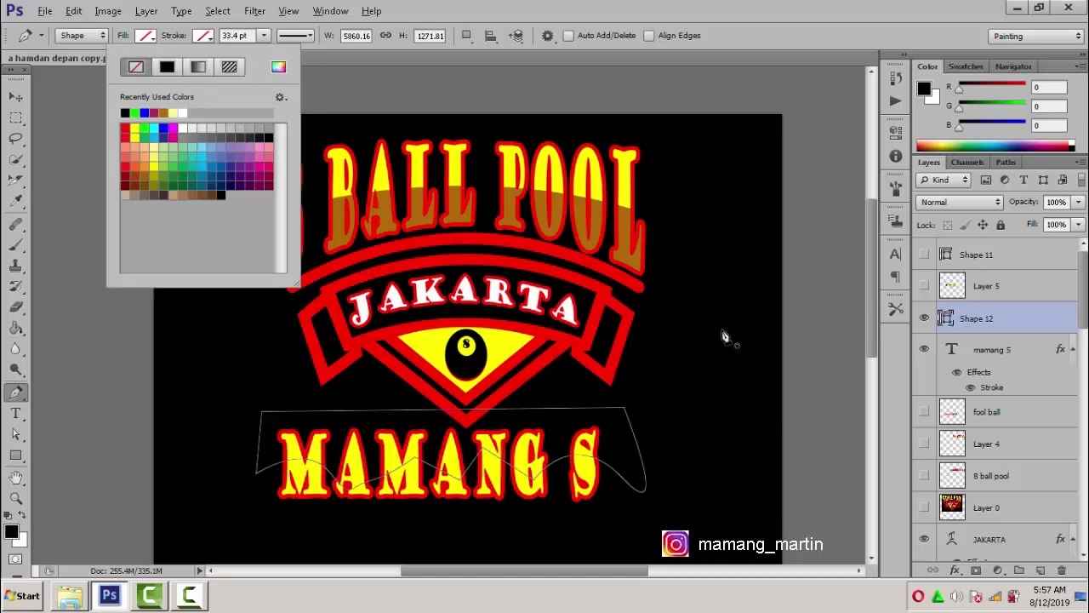
Make a new anti-aliased selection from the wavy path with a feather radius of 0 pixels
right_click(557, 421)
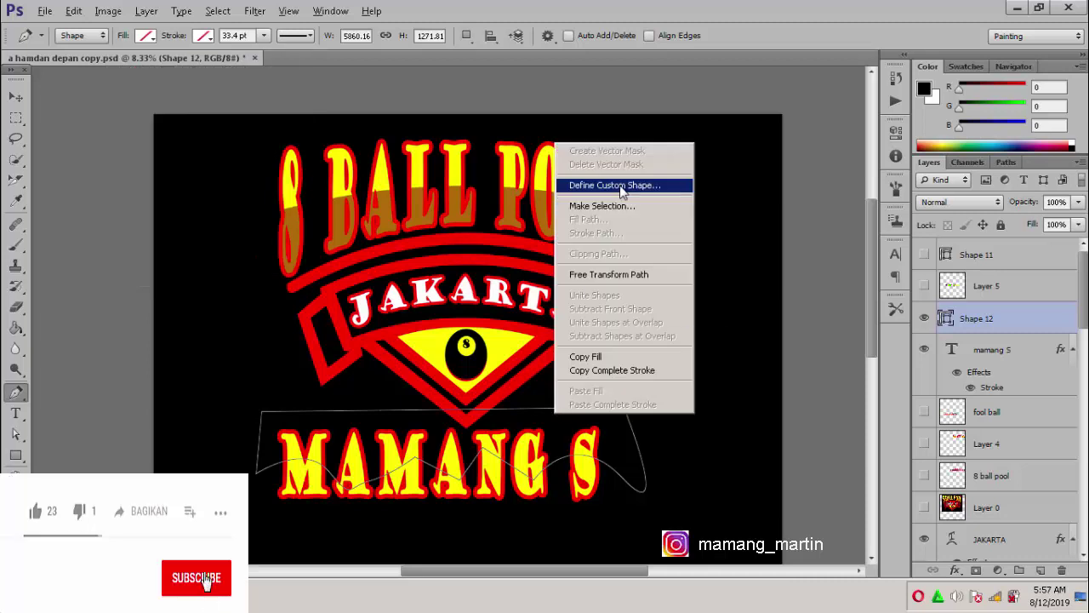
click(609, 211)
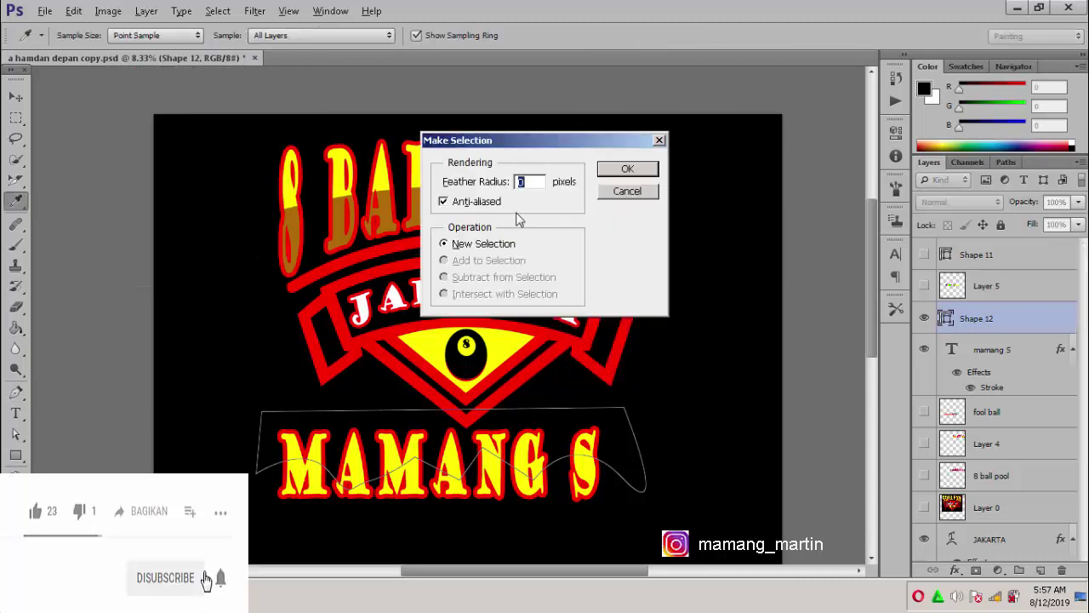
click(627, 167)
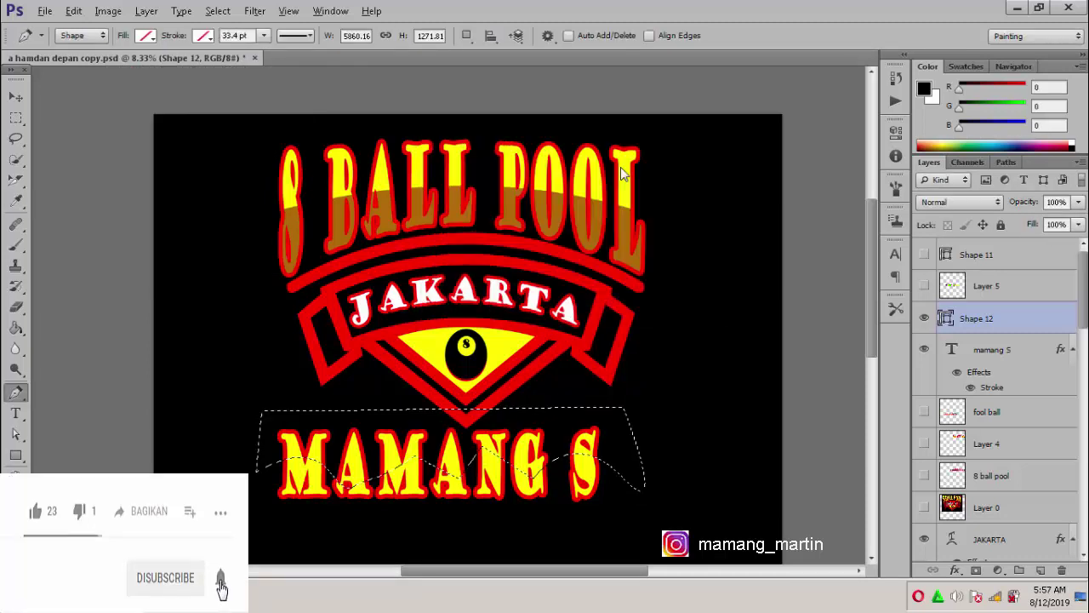
Rasterize the layer style of the nickname lettering layer
click(977, 351)
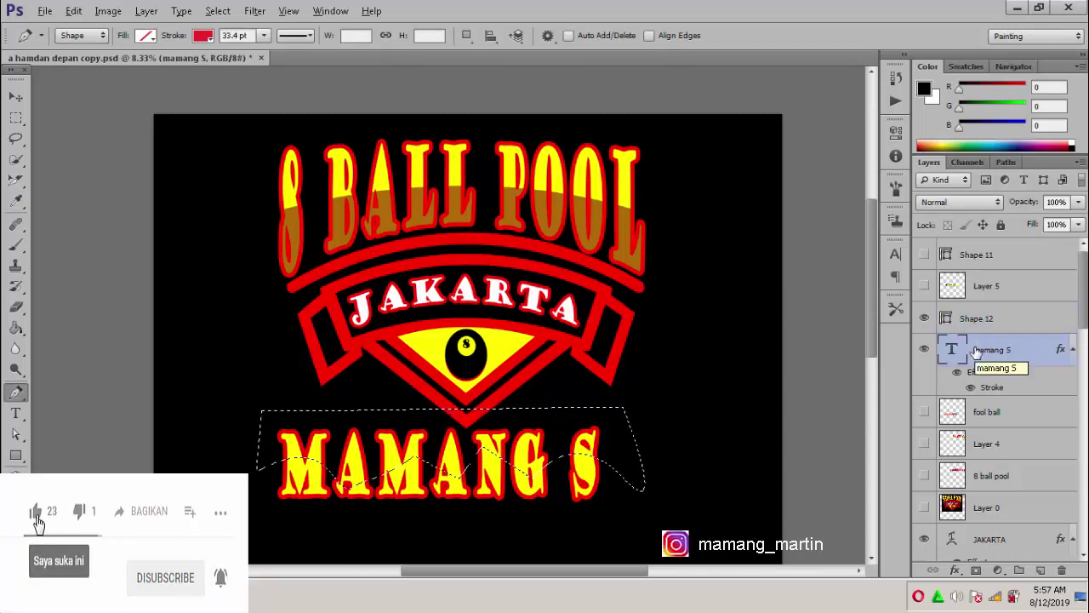
right_click(977, 351)
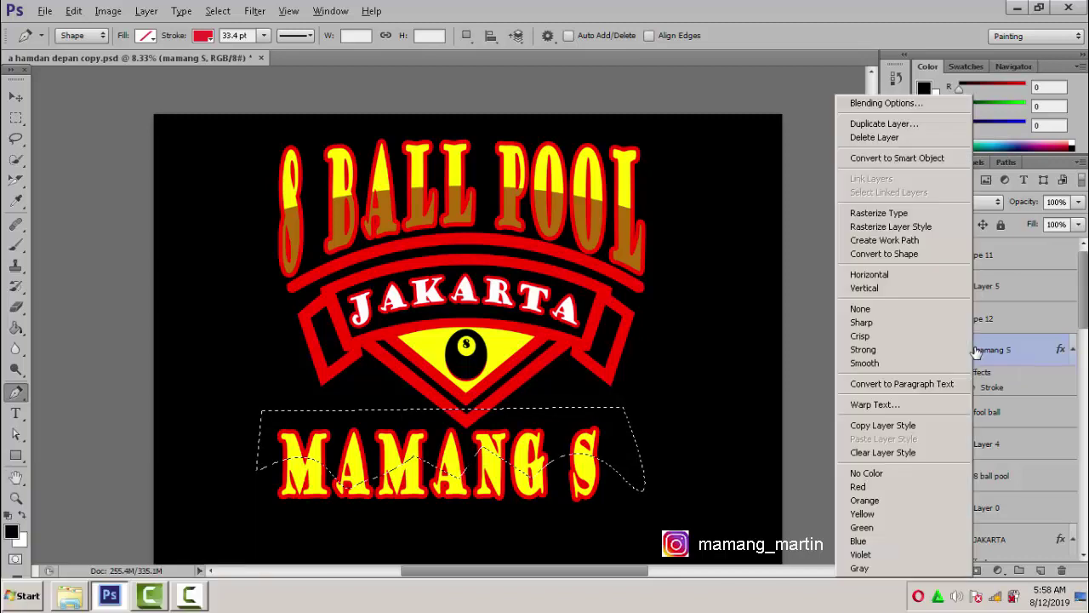
click(931, 227)
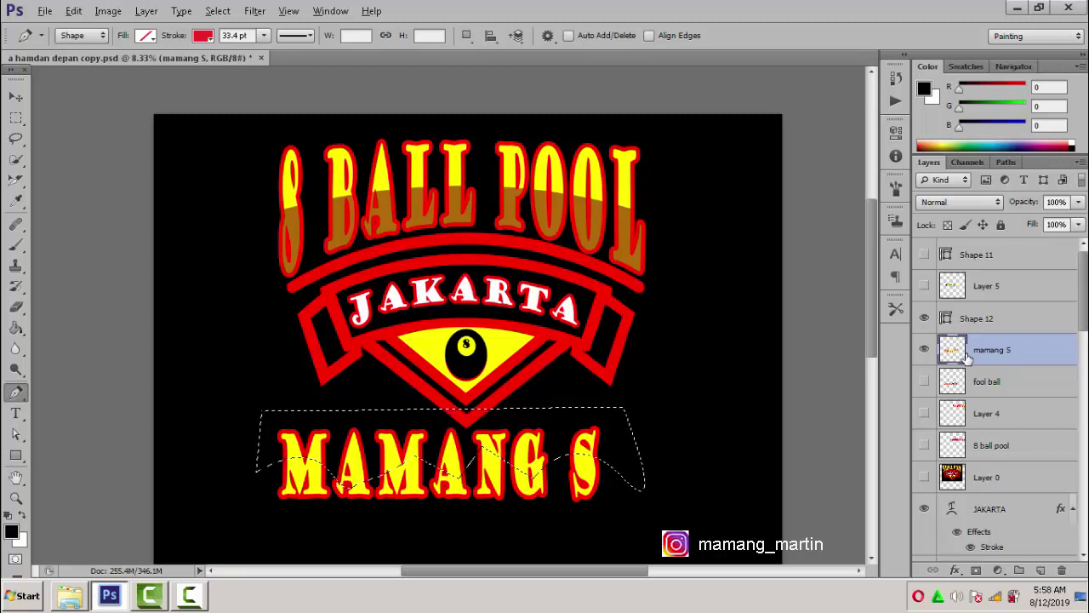
Cut the selected upper half of the nickname lettering and paste it onto its own layer
key(Delete)
key(ctrl+d)
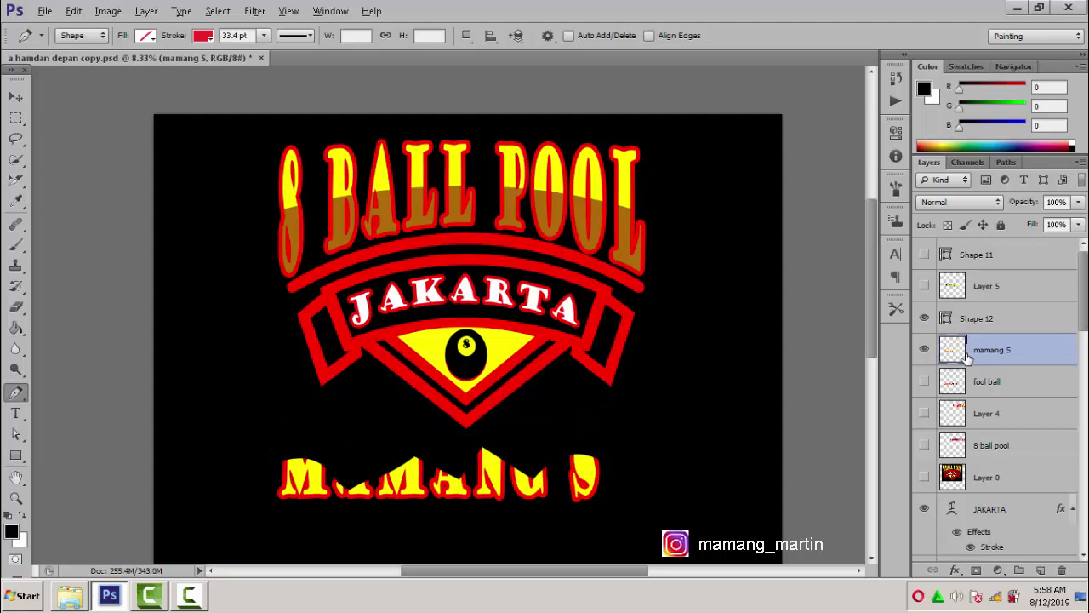
key(ctrl+v)
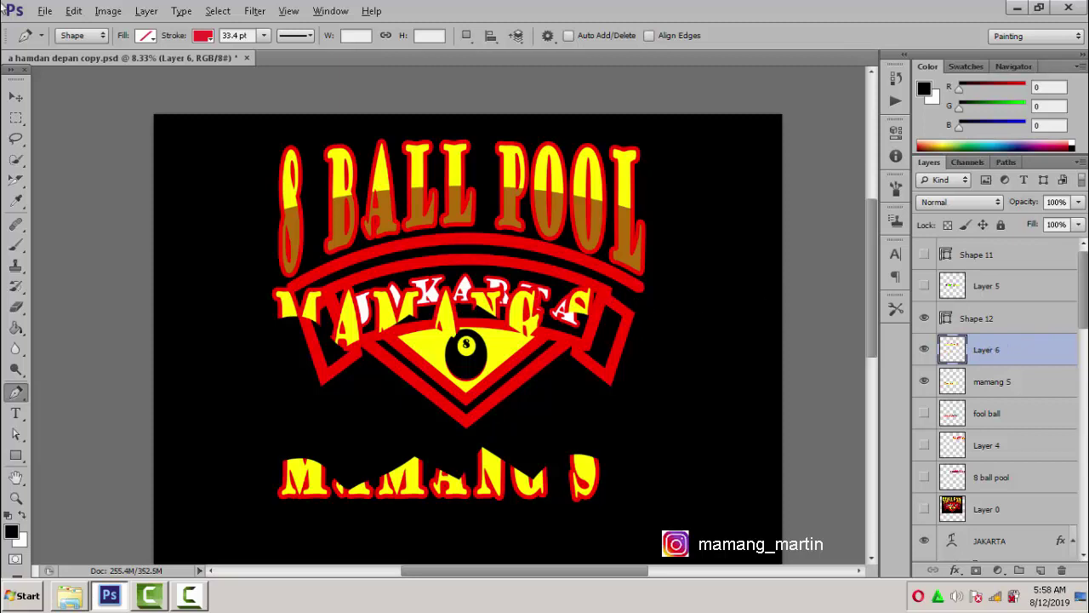
Move the pasted upper half just above the lower half, leaving a wavy gap between them, and apply the transformation
click(17, 96)
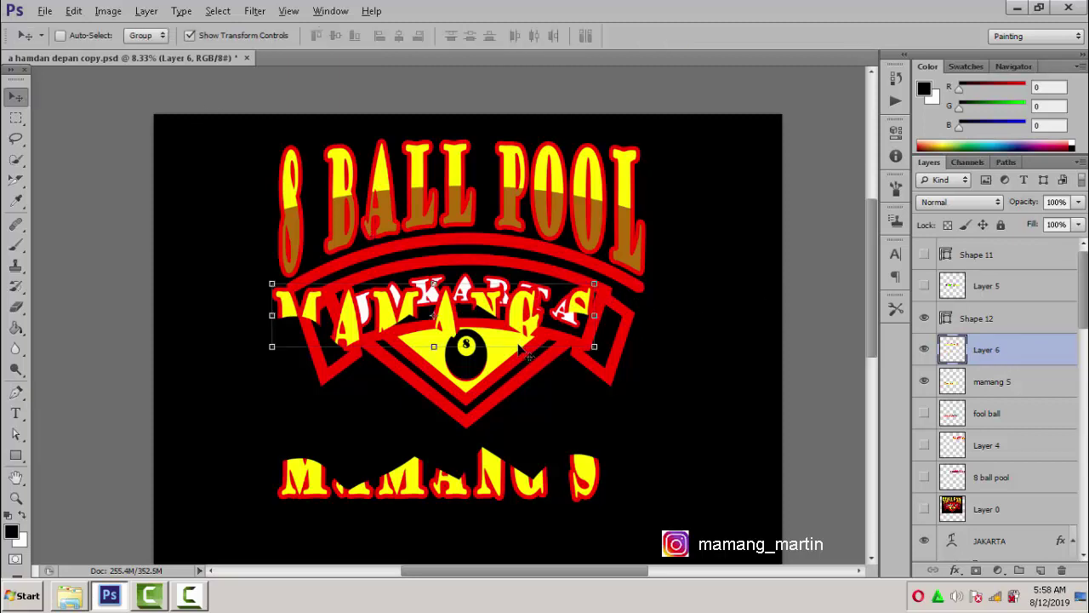
key(ctrl+t)
drag(518, 346, 504, 482)
key(ctrl+z)
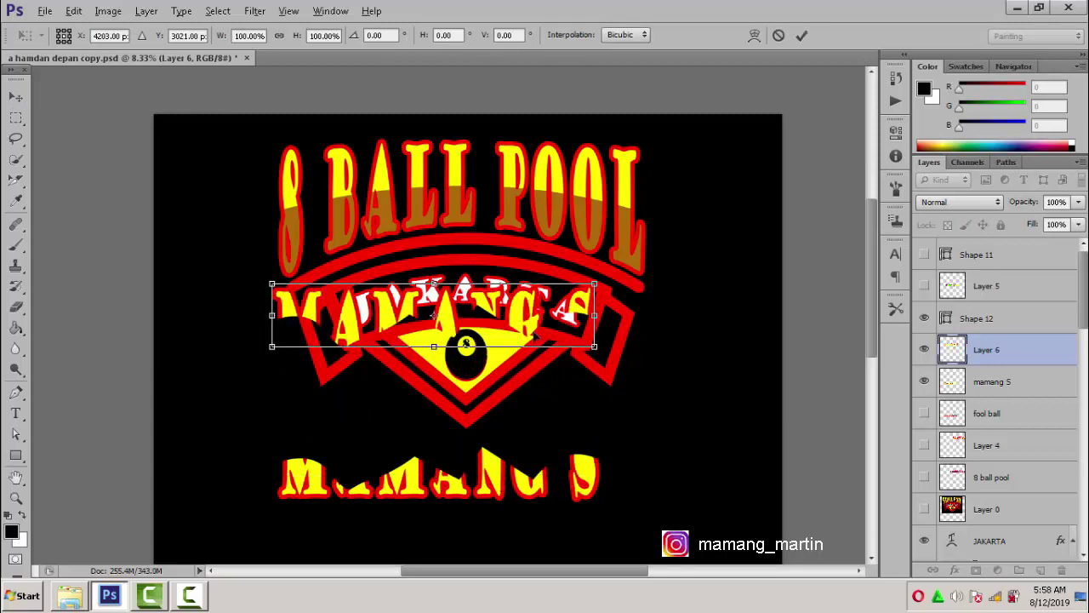
drag(535, 337, 540, 457)
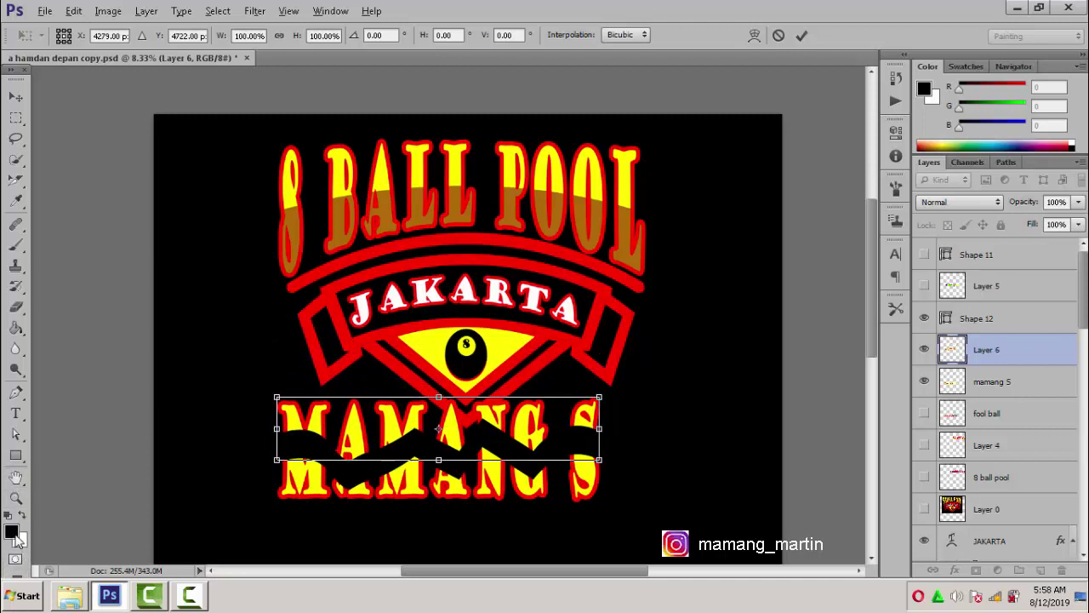
click(17, 330)
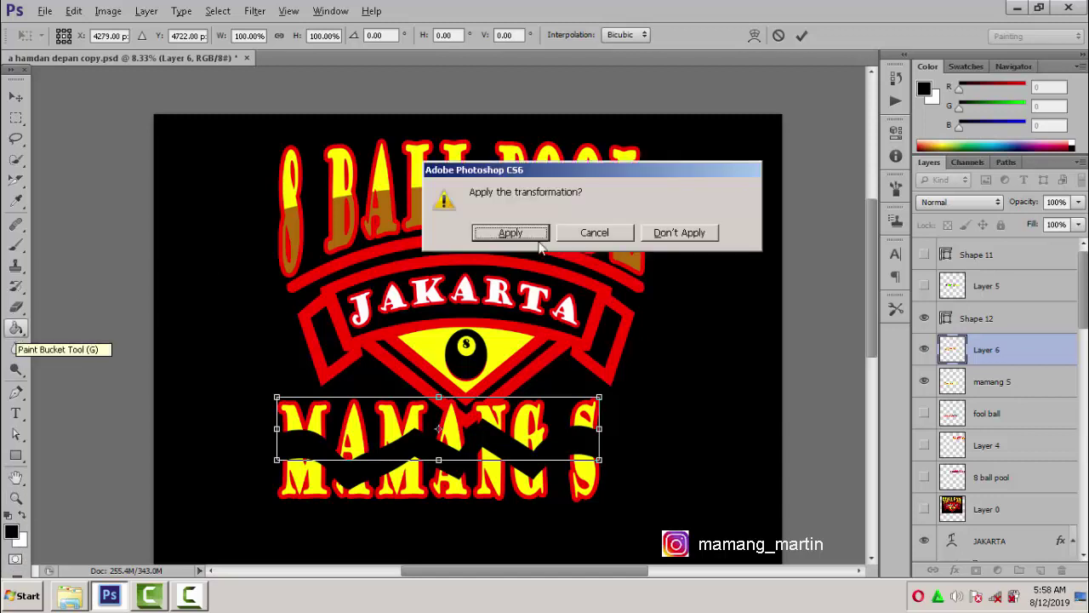
click(510, 234)
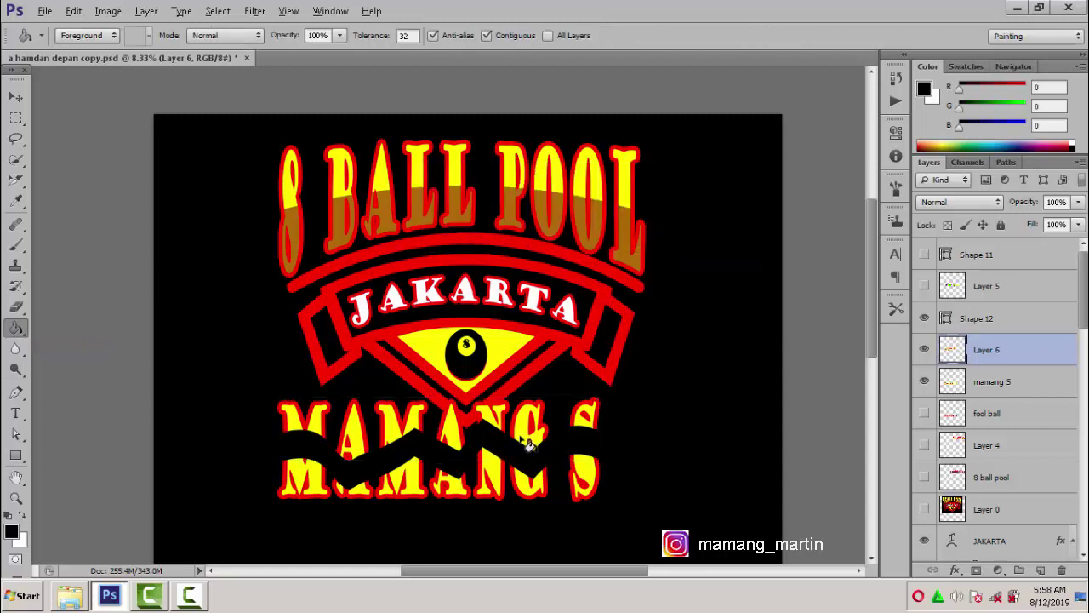
Fill the upper half of the S and the lower half of the G with black, each on its own layer
click(589, 432)
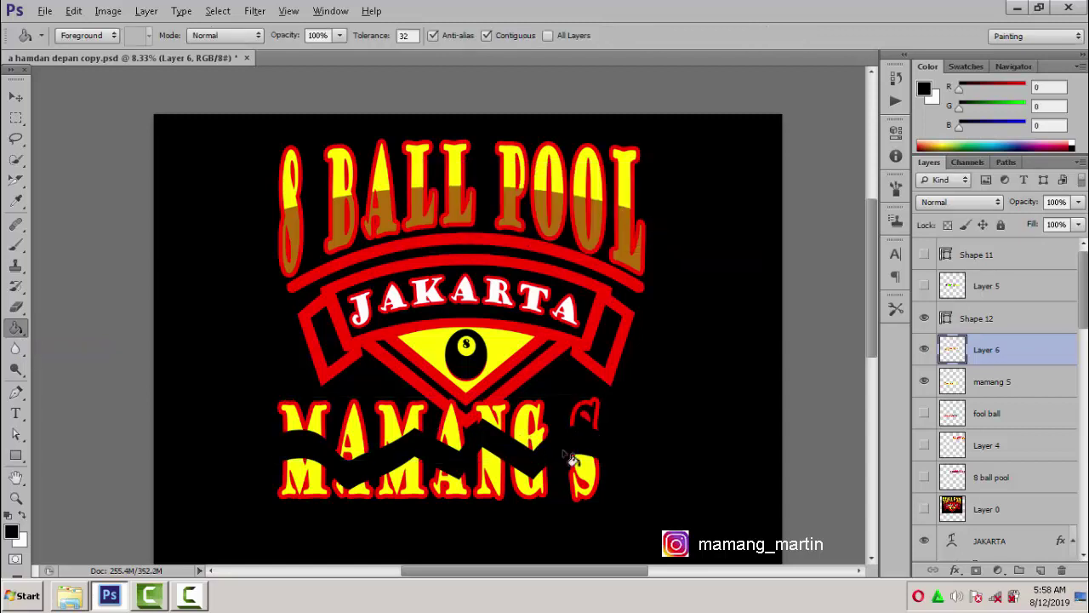
click(548, 492)
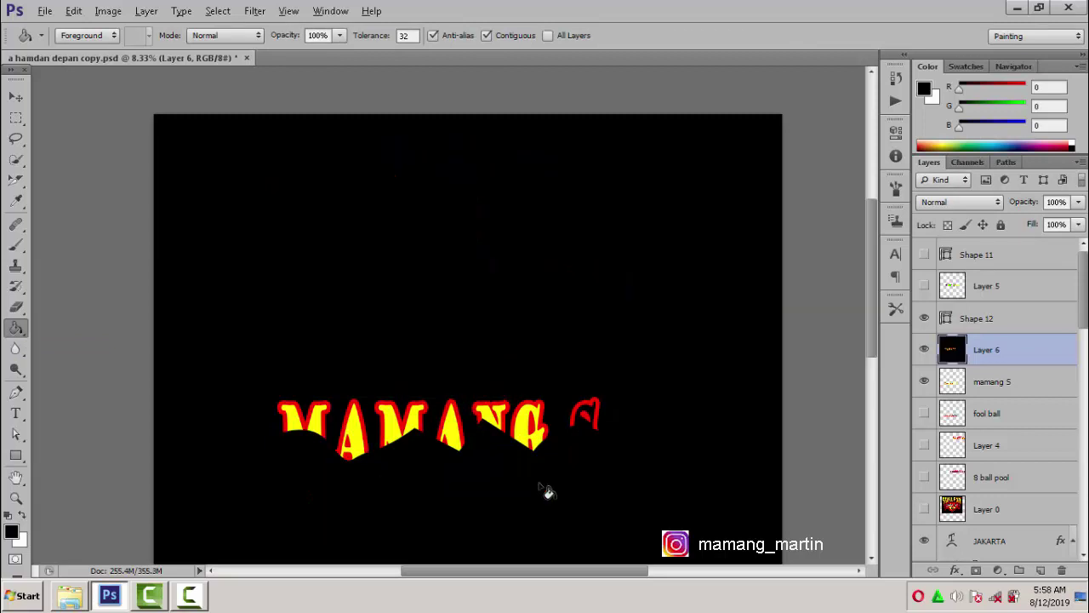
key(ctrl+z)
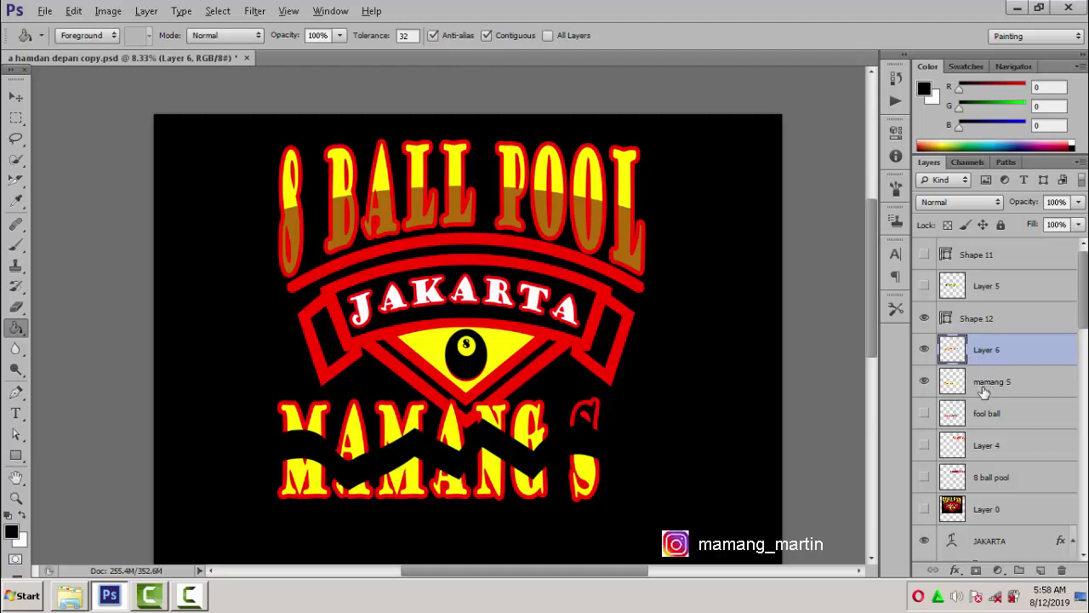
click(984, 389)
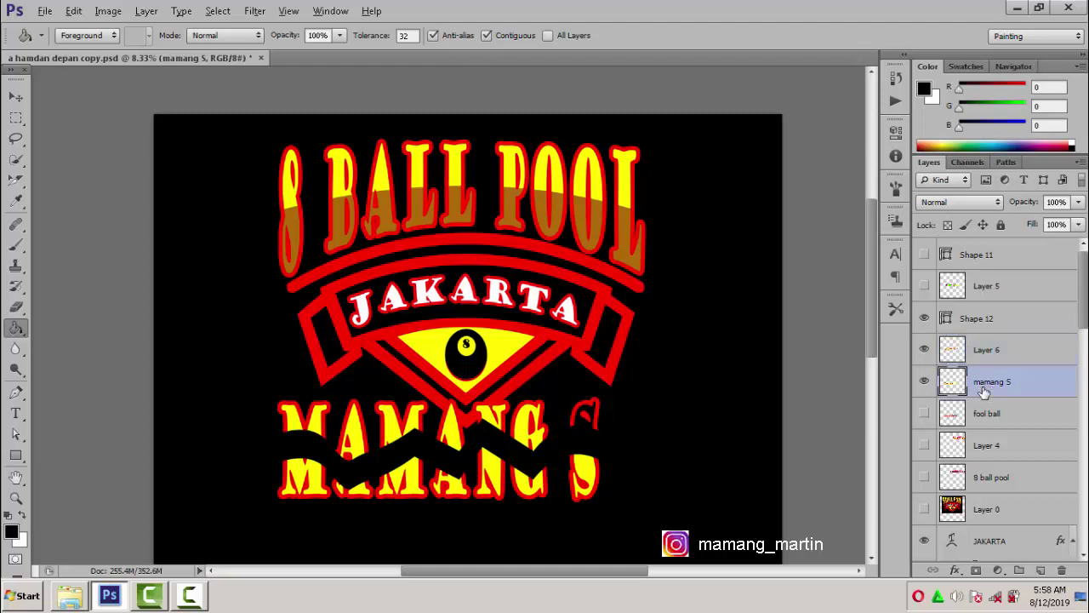
click(531, 491)
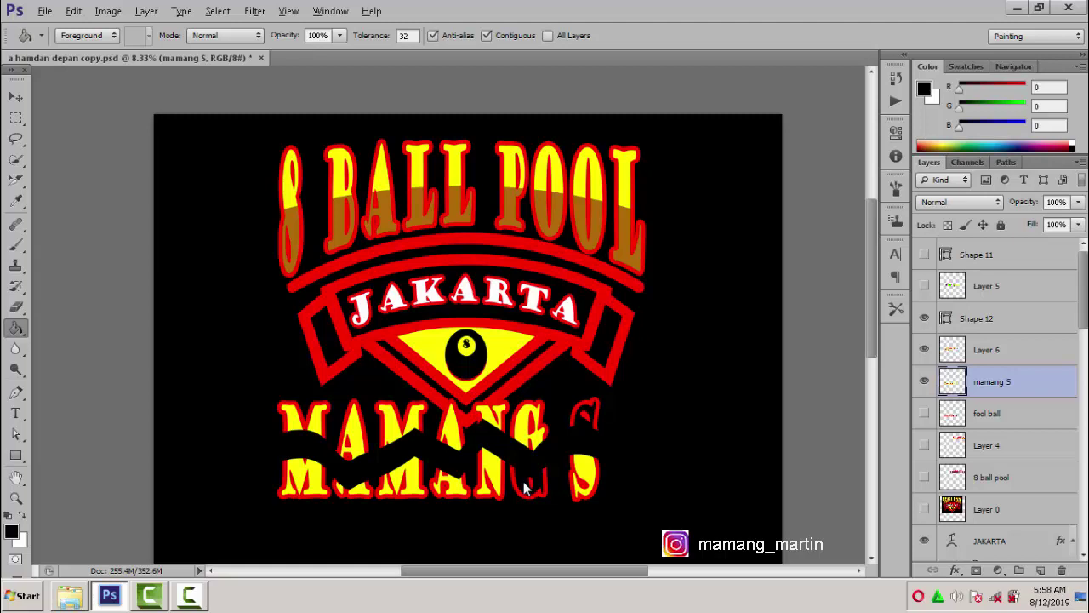
Set the foreground color to blue (0000ff) and fill the upper halves of the last A and the N with it
click(13, 531)
mouse_move(802, 464)
mouse_down()
mouse_move(774, 462)
mouse_move(802, 483)
mouse_up()
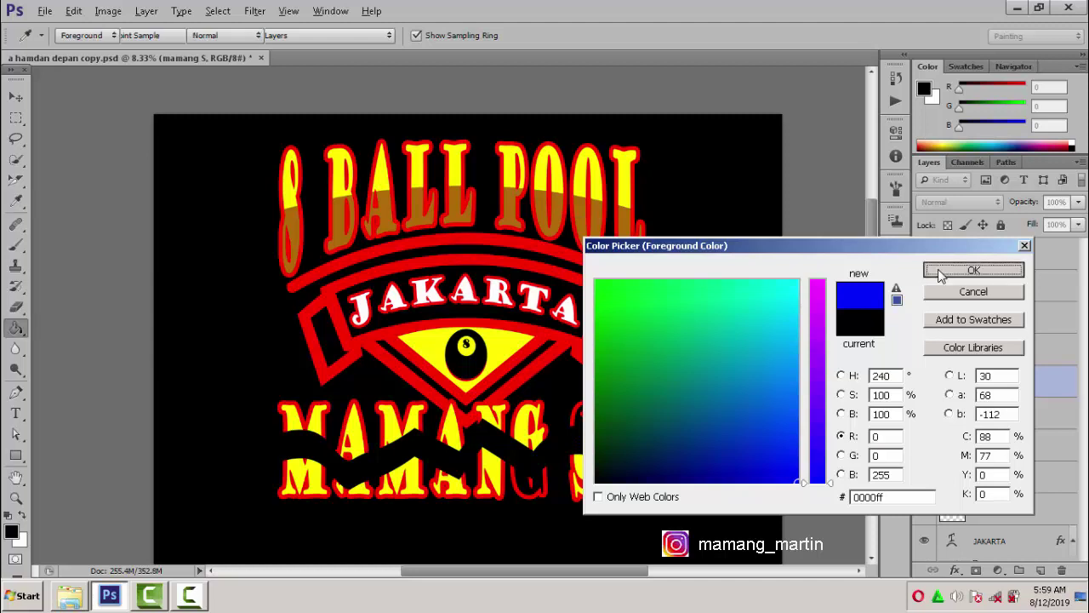
click(970, 269)
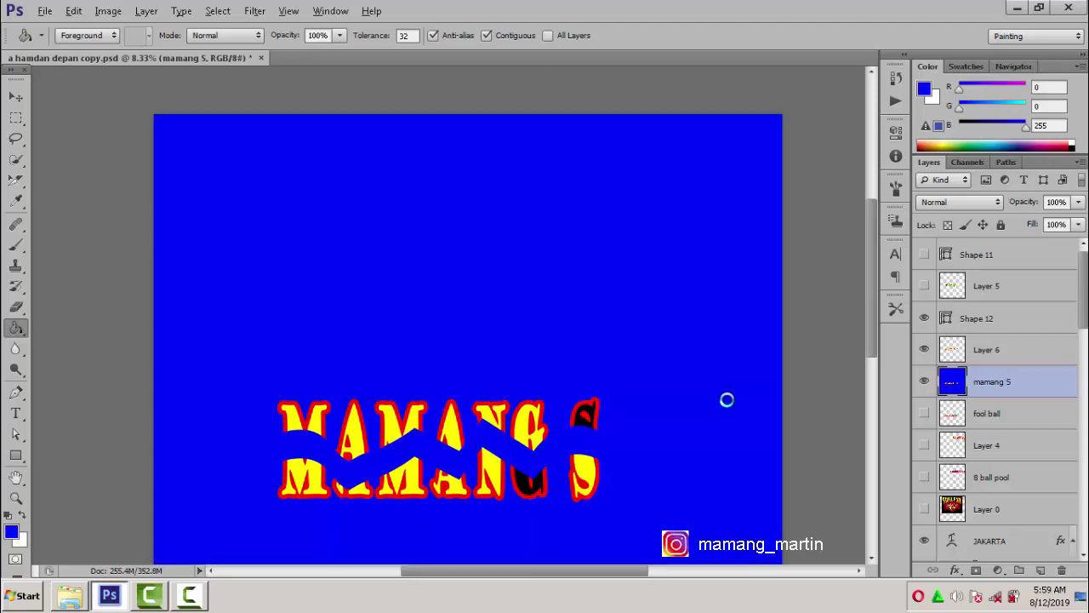
key(ctrl+z)
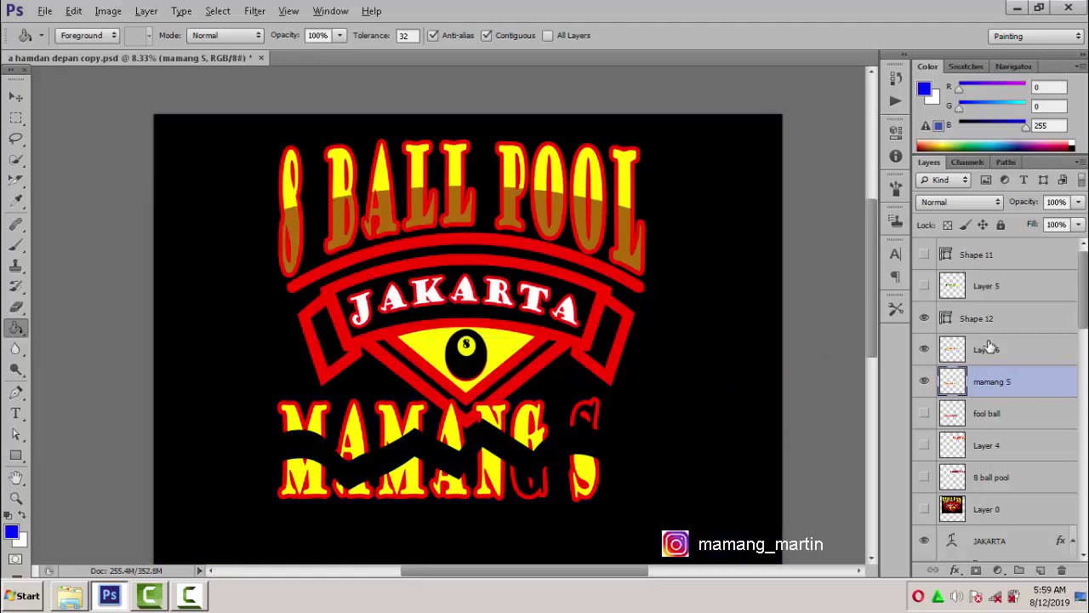
click(980, 356)
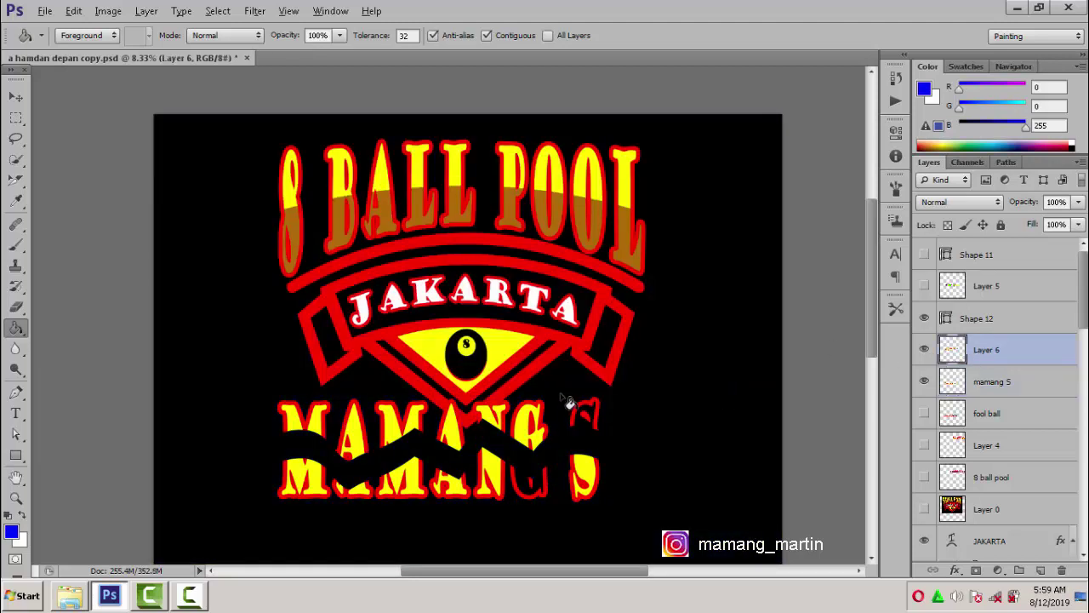
click(455, 425)
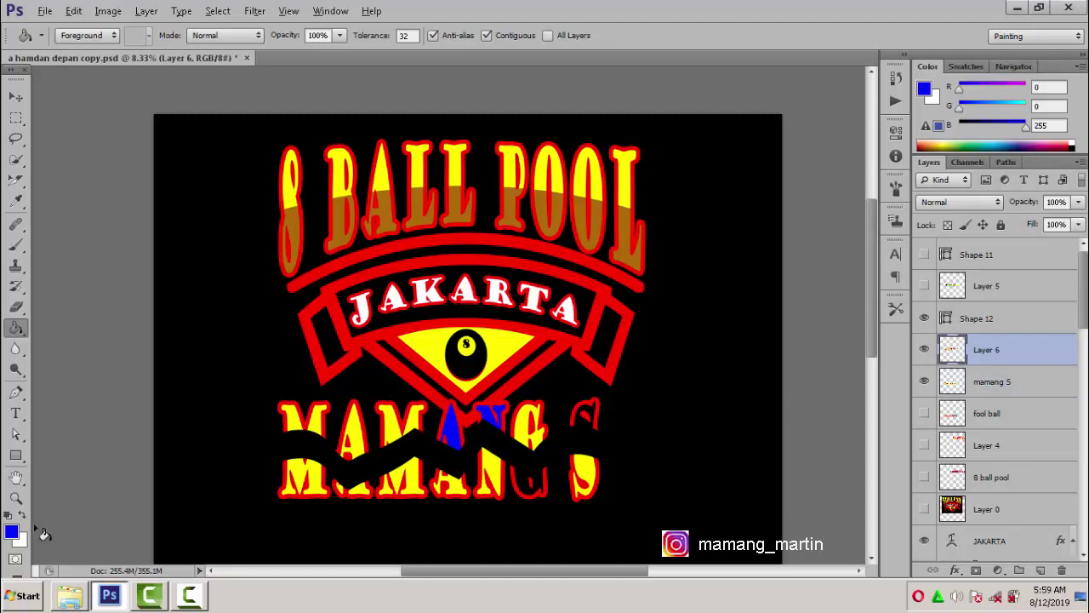
Set the foreground color to pure green (00ff00)
click(11, 532)
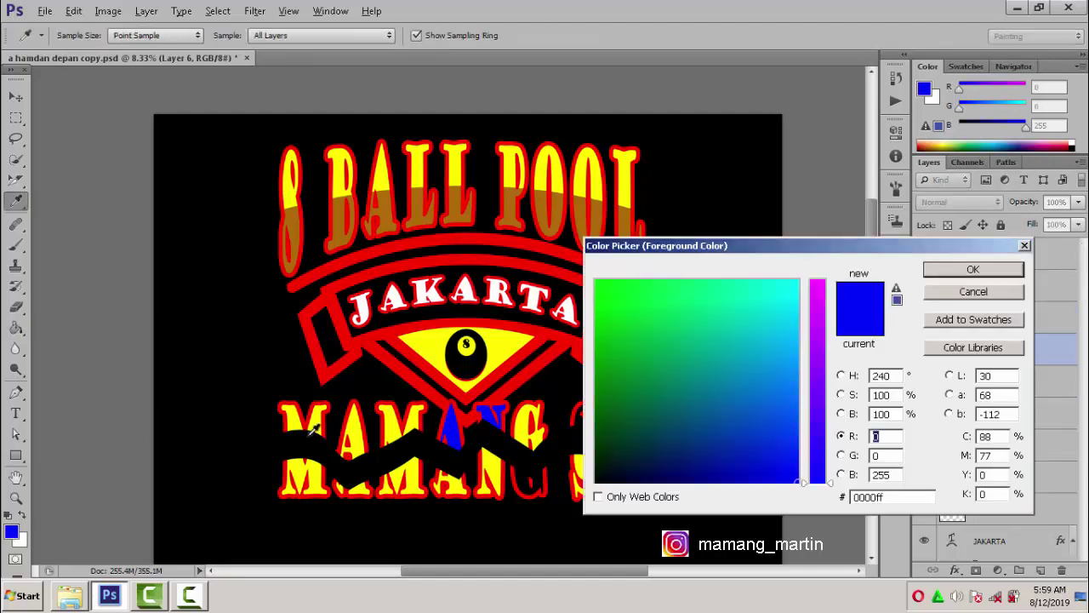
click(795, 306)
click(663, 330)
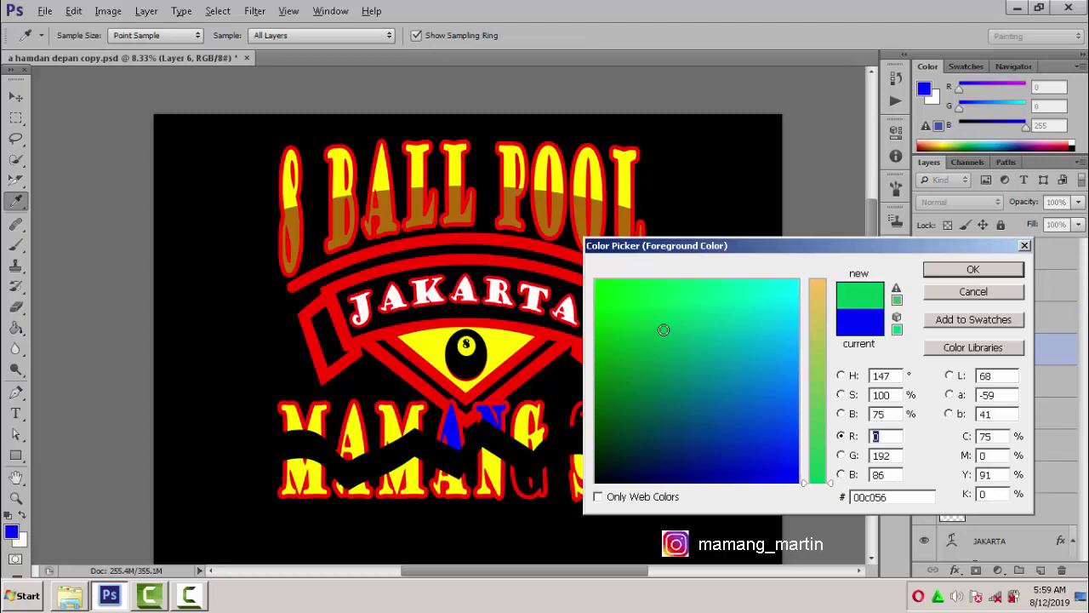
drag(663, 329, 537, 215)
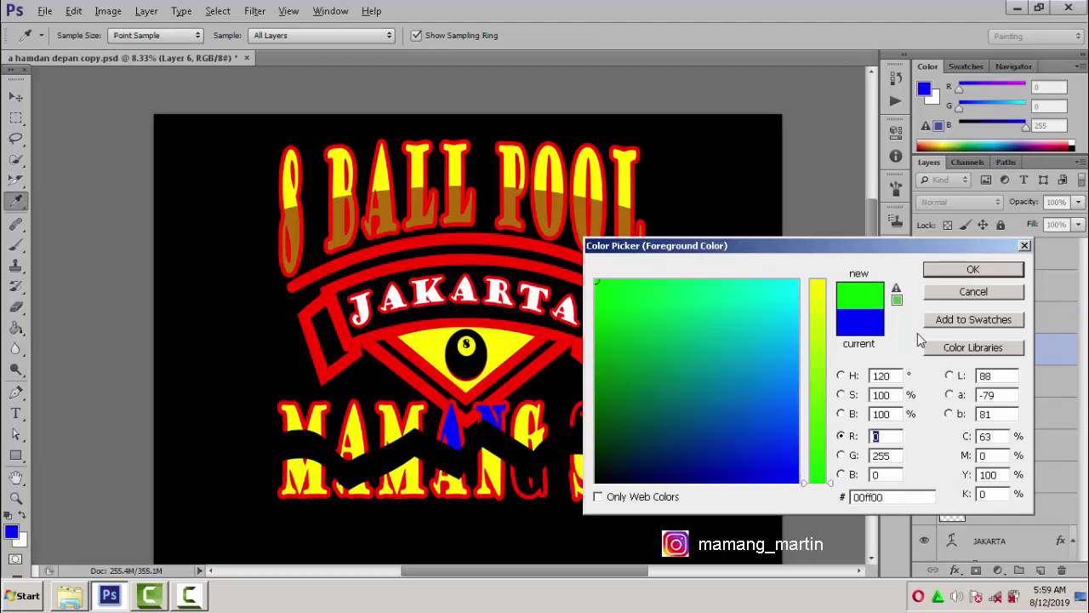
click(970, 268)
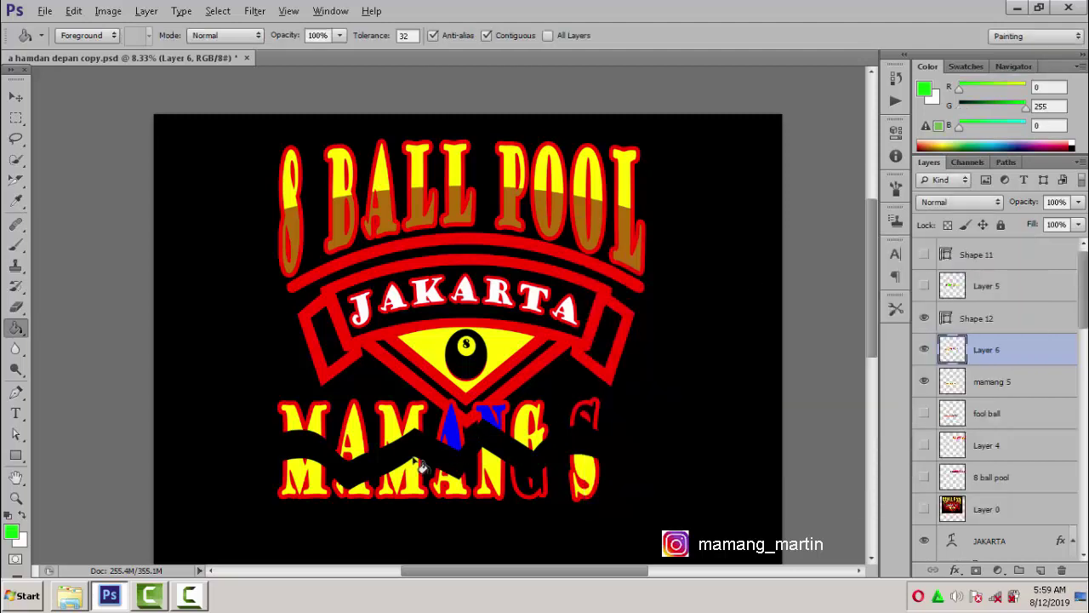
click(364, 490)
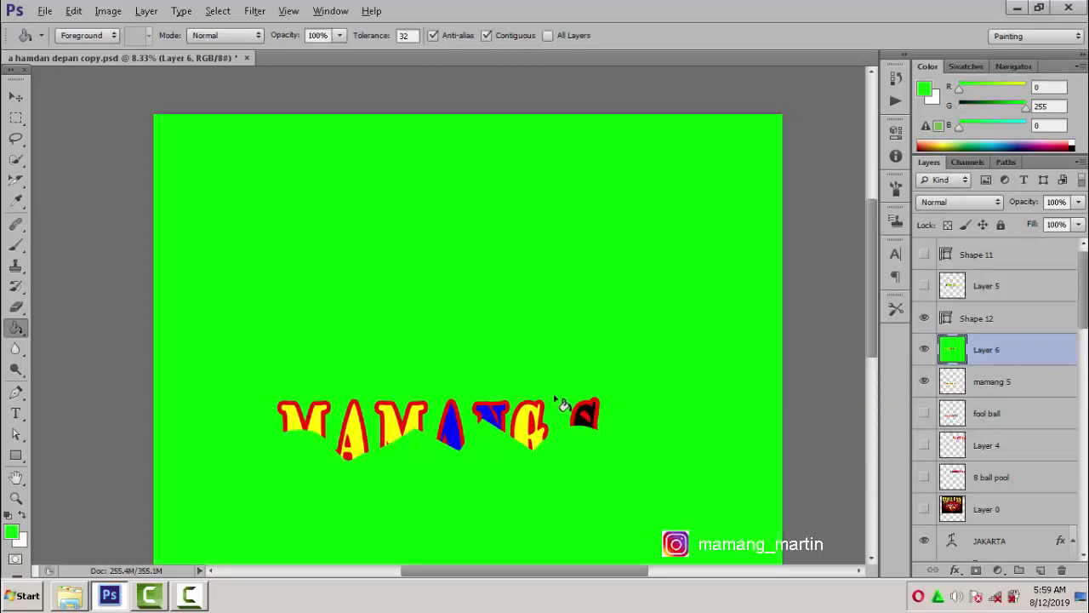
key(ctrl+z)
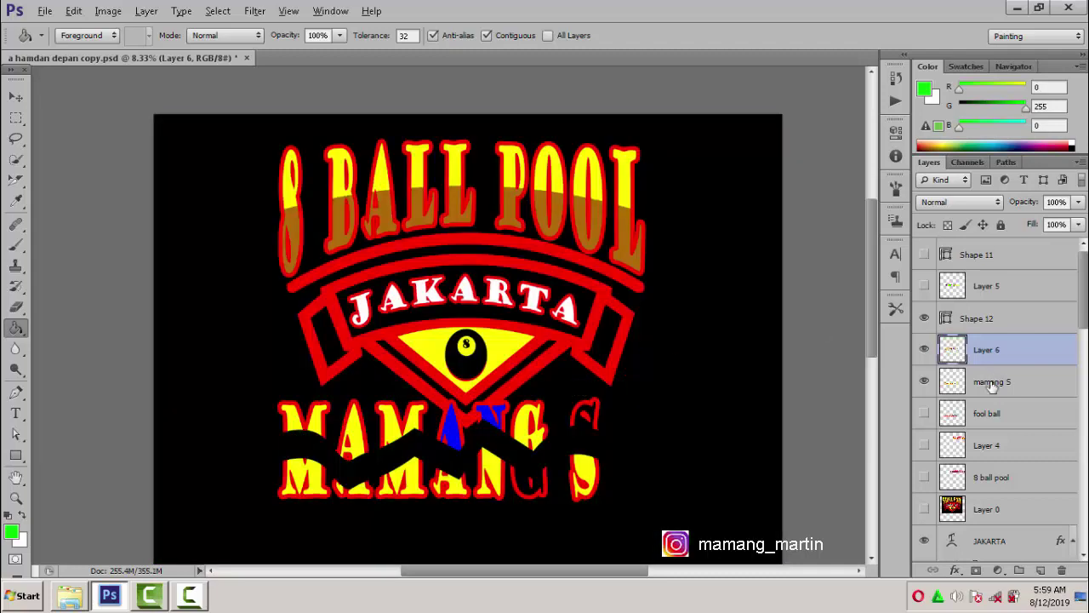
click(993, 382)
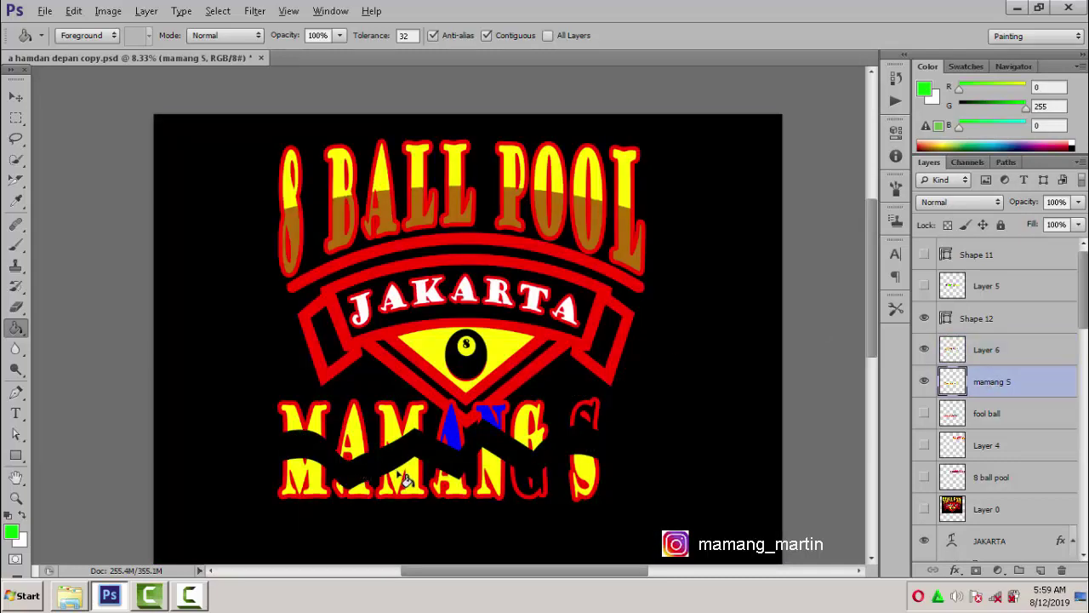
click(388, 426)
key(ctrl+z)
Fill the upper halves of the second M and the first A in the nickname lettering with green on Layer 6
click(987, 350)
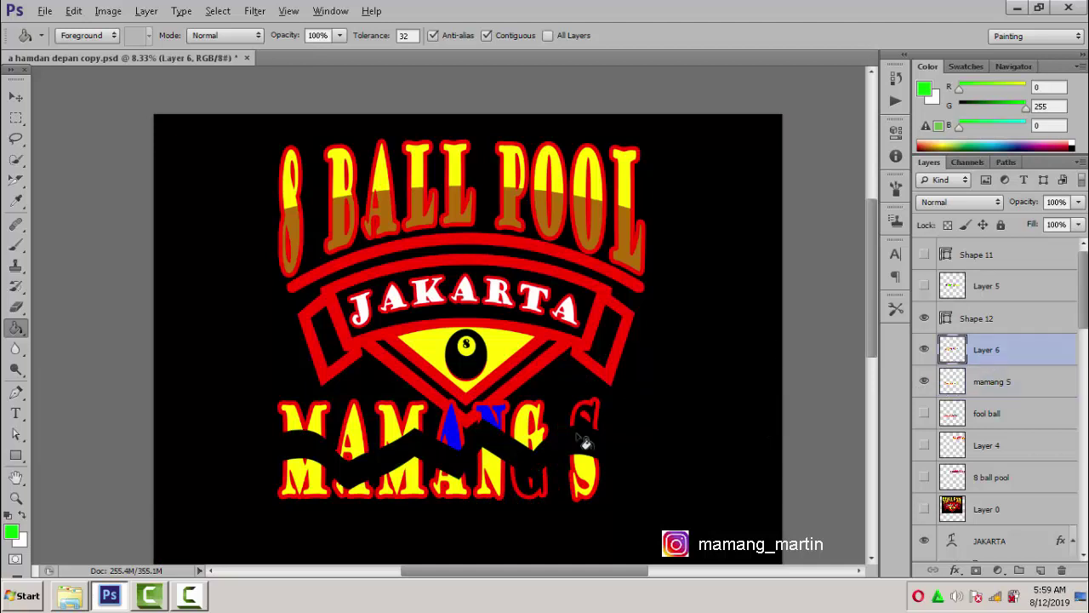
click(389, 434)
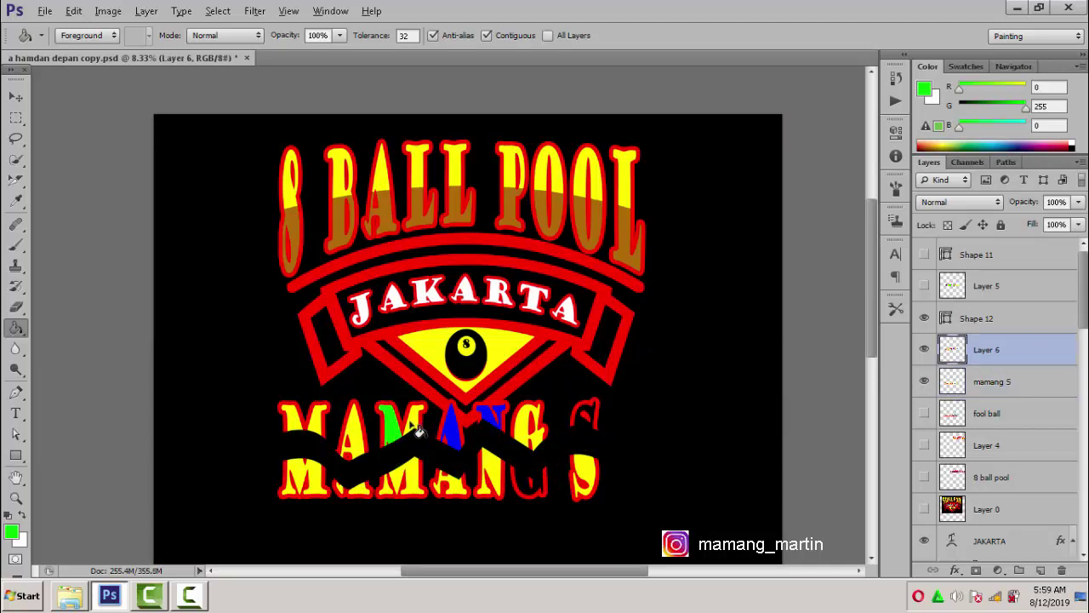
click(415, 428)
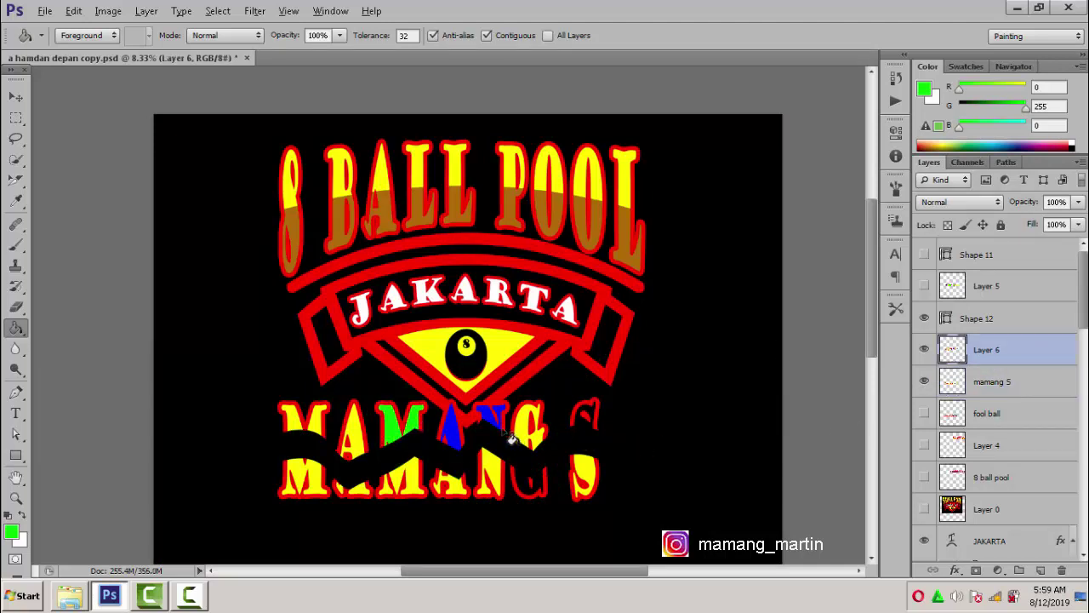
click(357, 442)
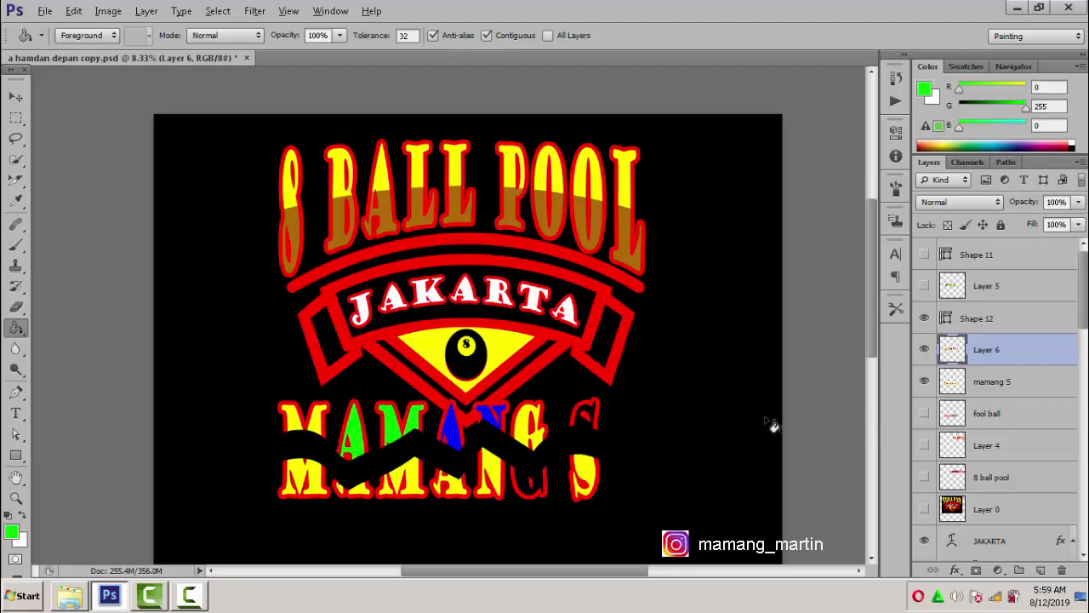
Set the foreground color to black (000000) and fill the lower half of the first M on the lower lettering layer
click(994, 387)
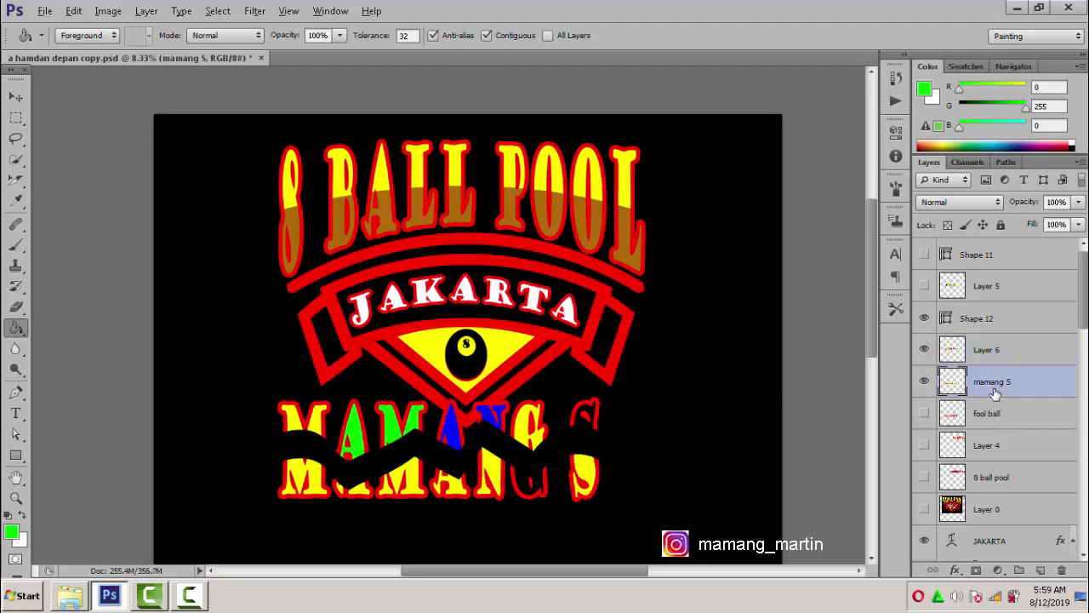
click(11, 531)
click(219, 388)
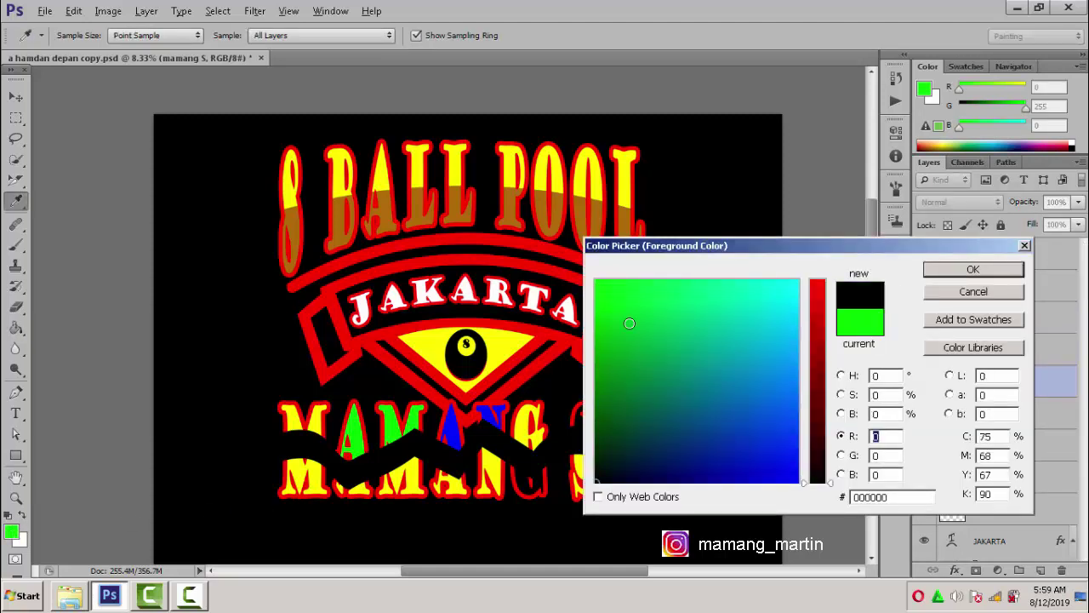
click(961, 272)
key(g)
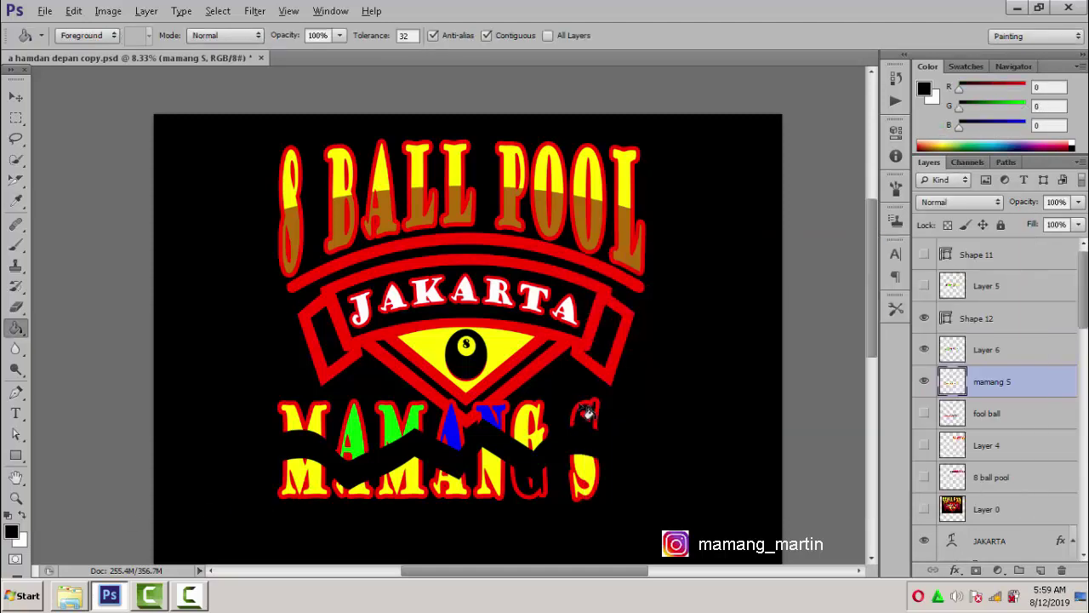
click(326, 499)
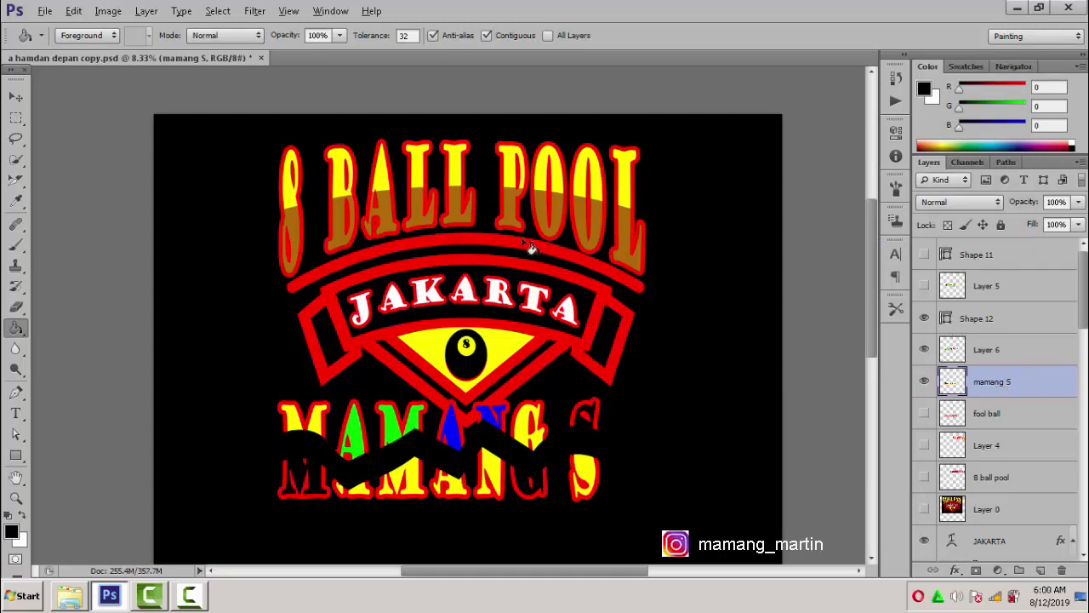
Move the lower half of the nickname lettering up, leaving only a thin wavy gap below the upper half
click(15, 100)
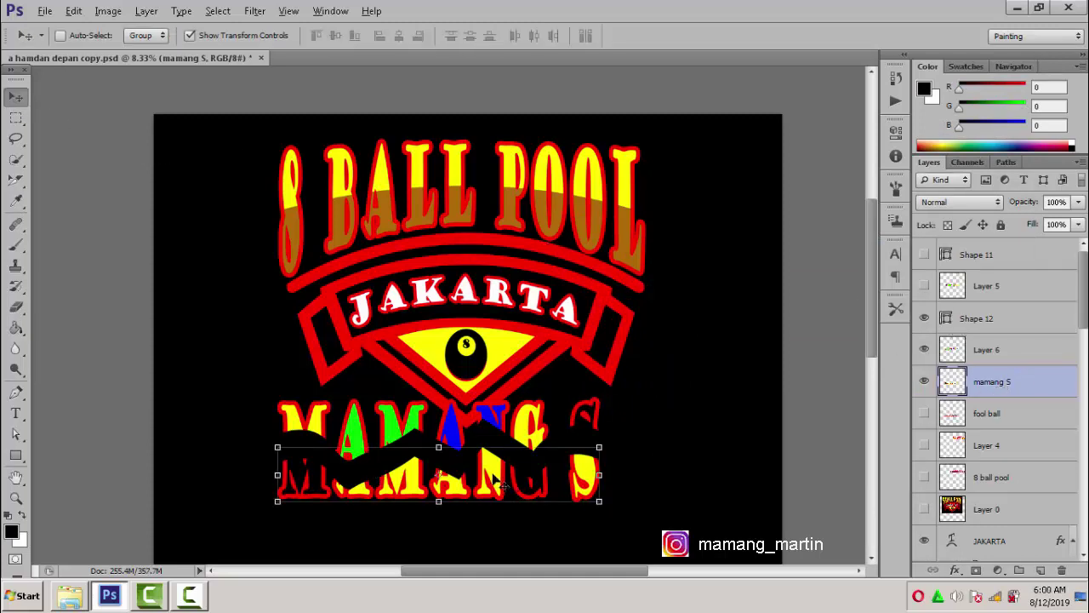
drag(497, 487, 493, 451)
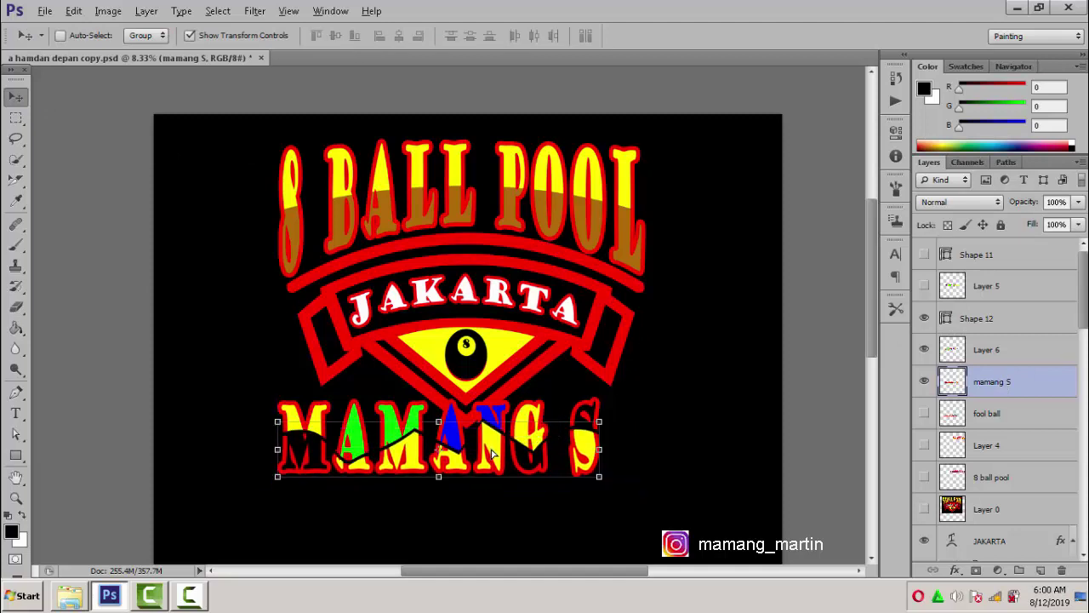
click(288, 12)
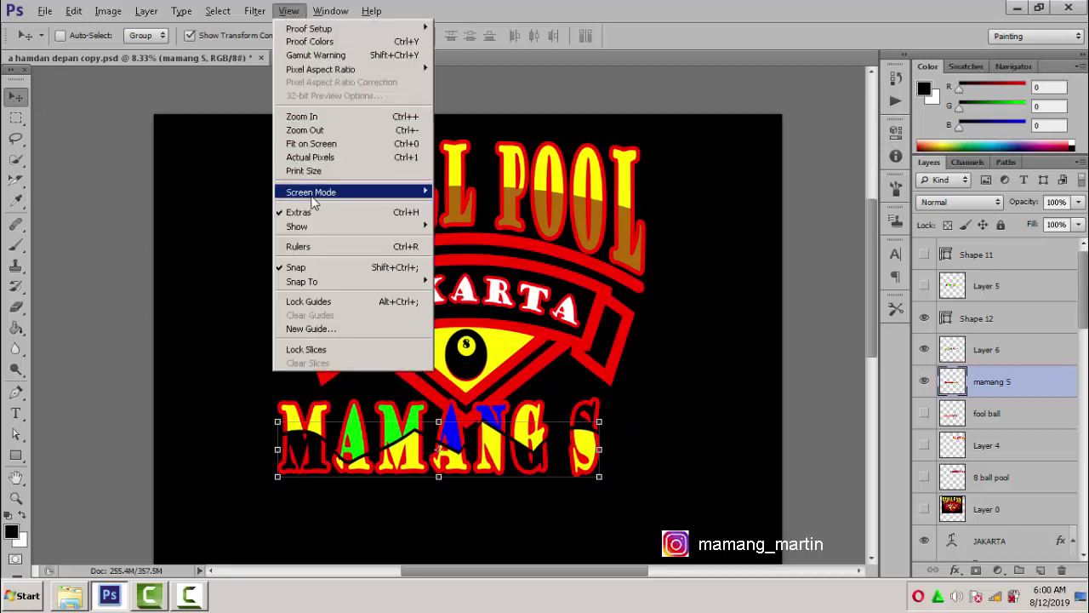
mouse_move(375, 226)
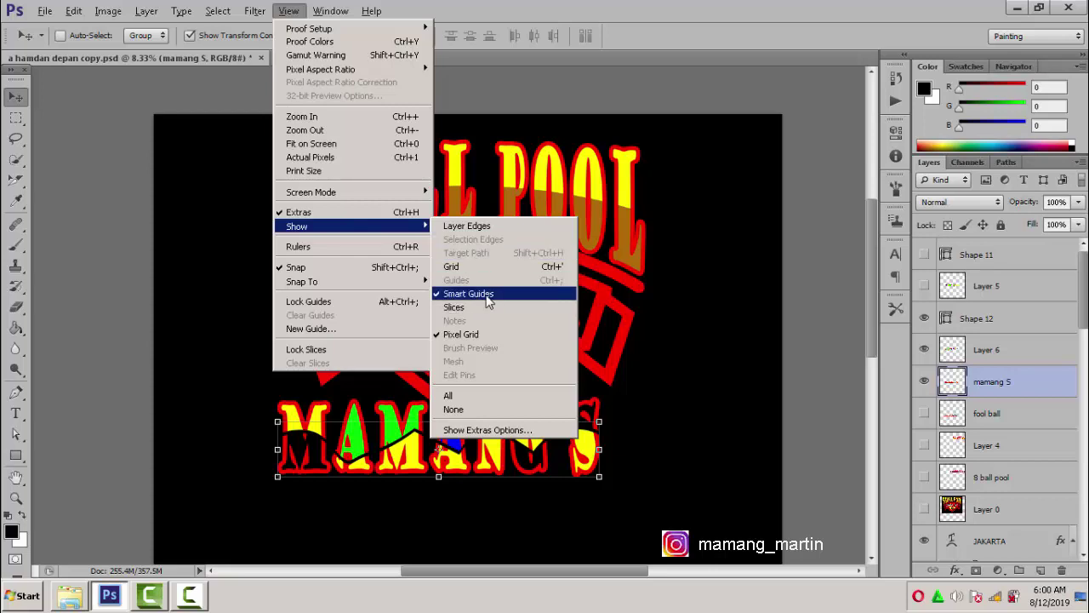
click(523, 468)
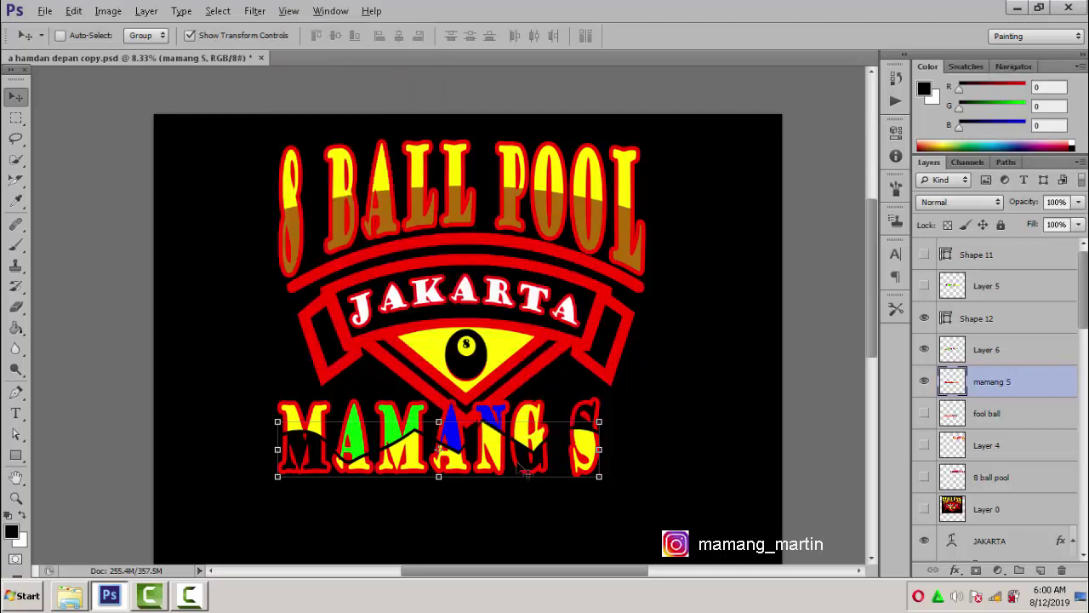
Close the remaining gap by moving the lower half against the upper half, and fine-tune its position so the letter outlines line up
drag(523, 460, 515, 453)
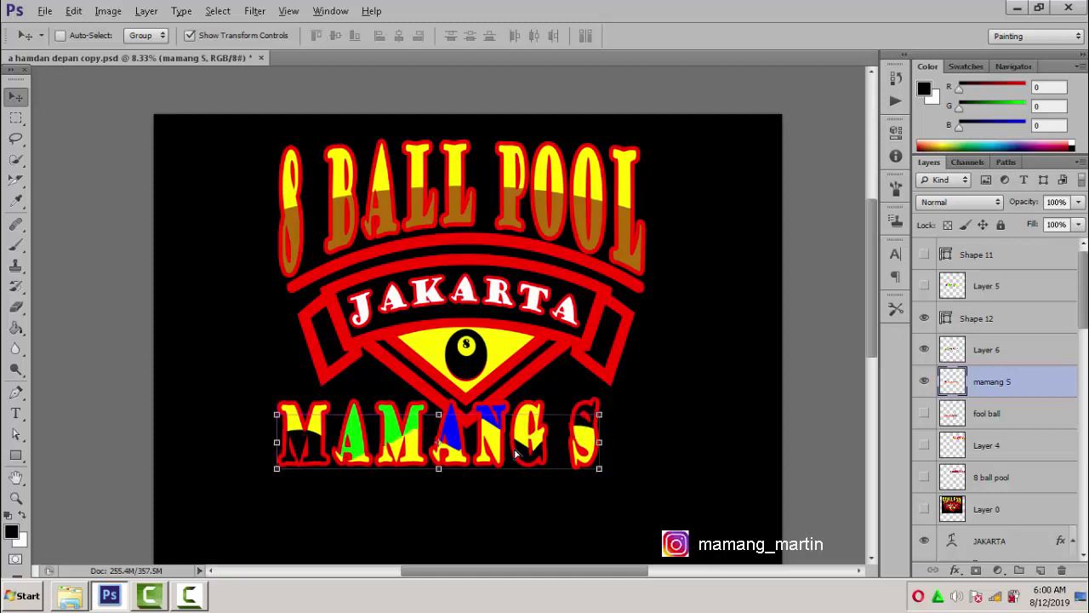
click(19, 500)
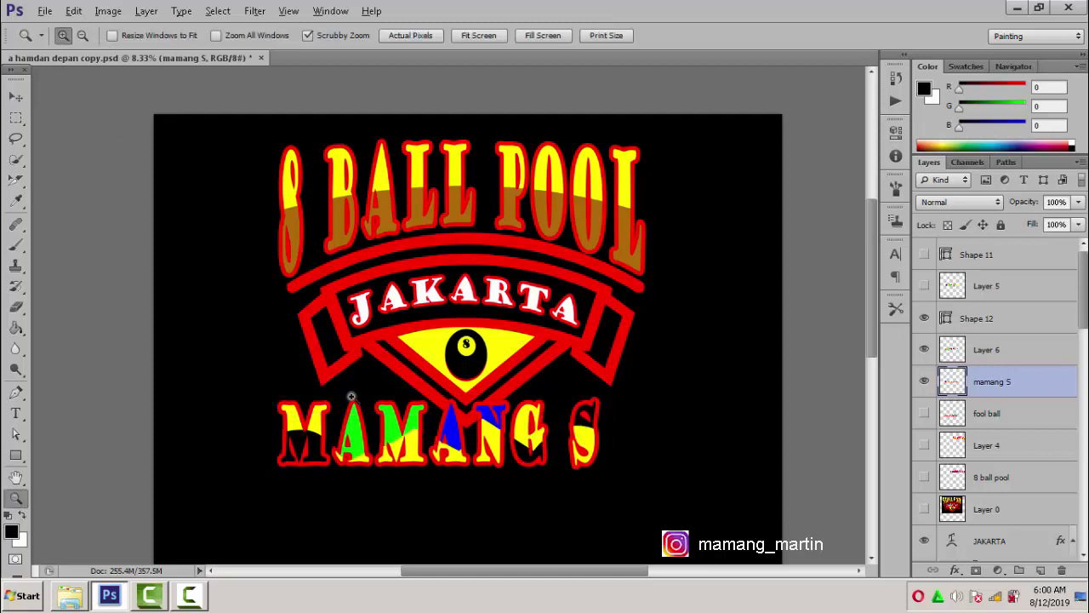
drag(377, 418, 596, 398)
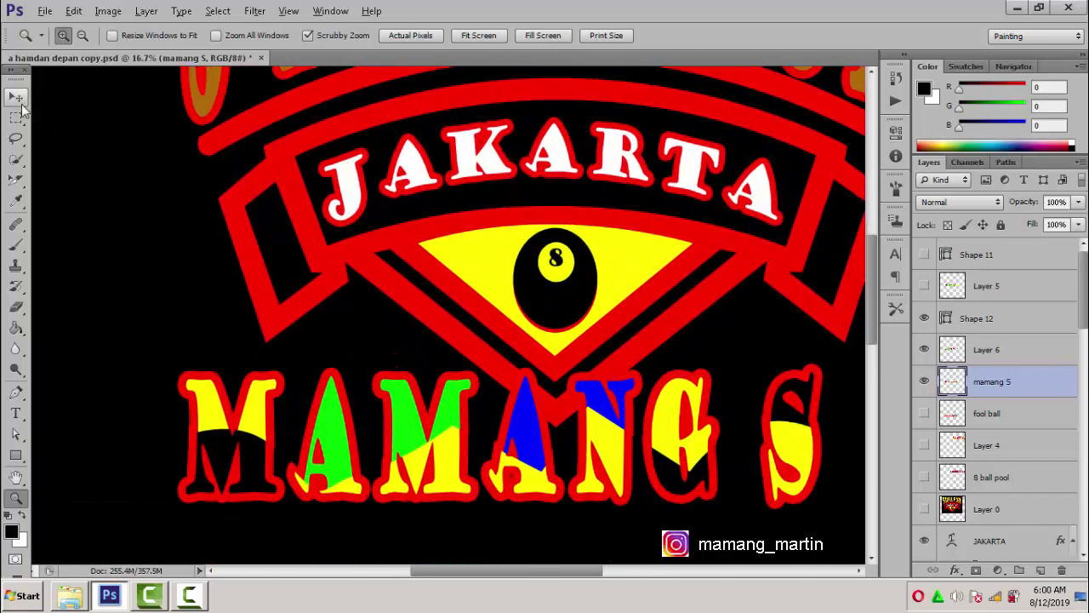
click(18, 99)
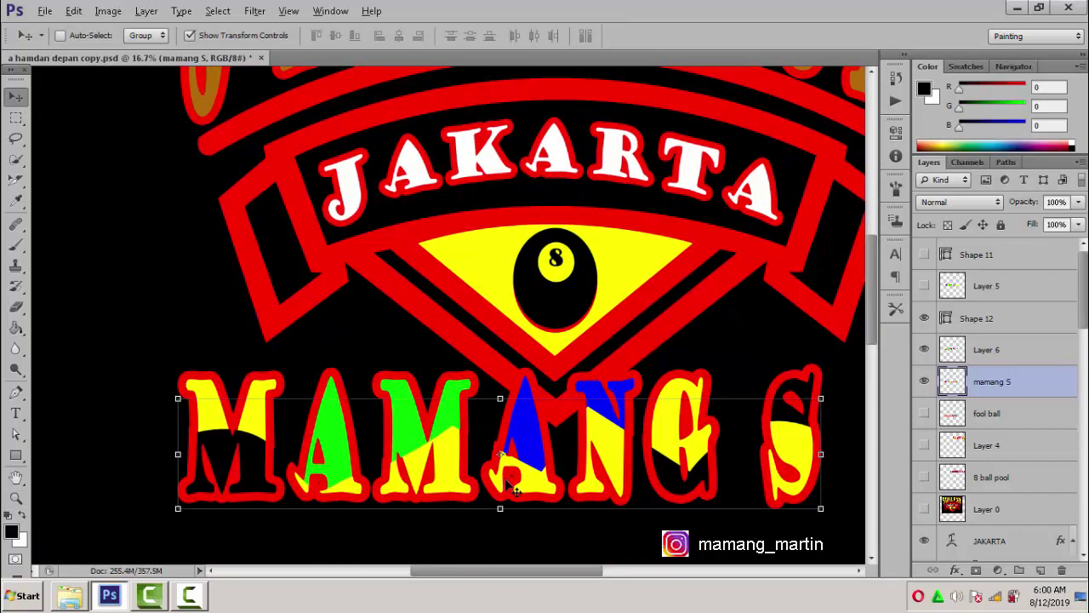
drag(509, 483, 505, 485)
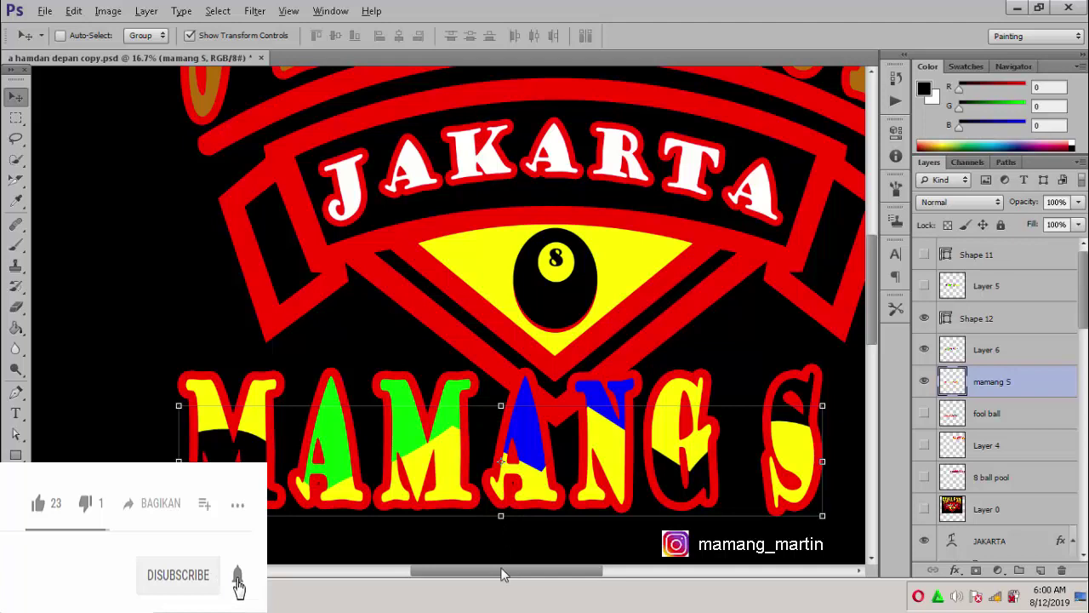
mouse_move(502, 575)
mouse_down()
mouse_move(533, 571)
mouse_move(514, 571)
mouse_up()
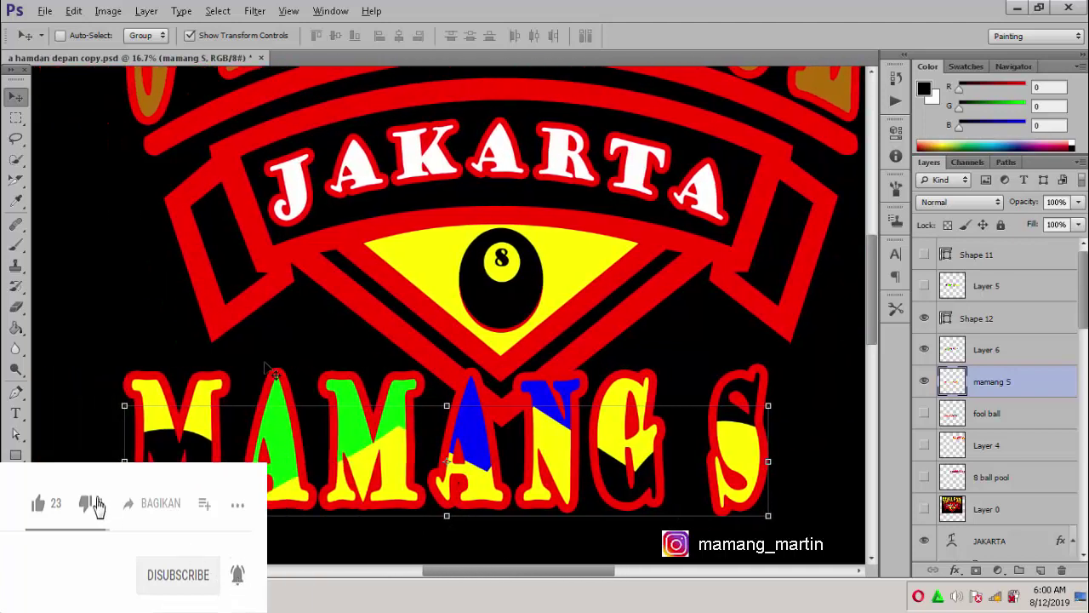